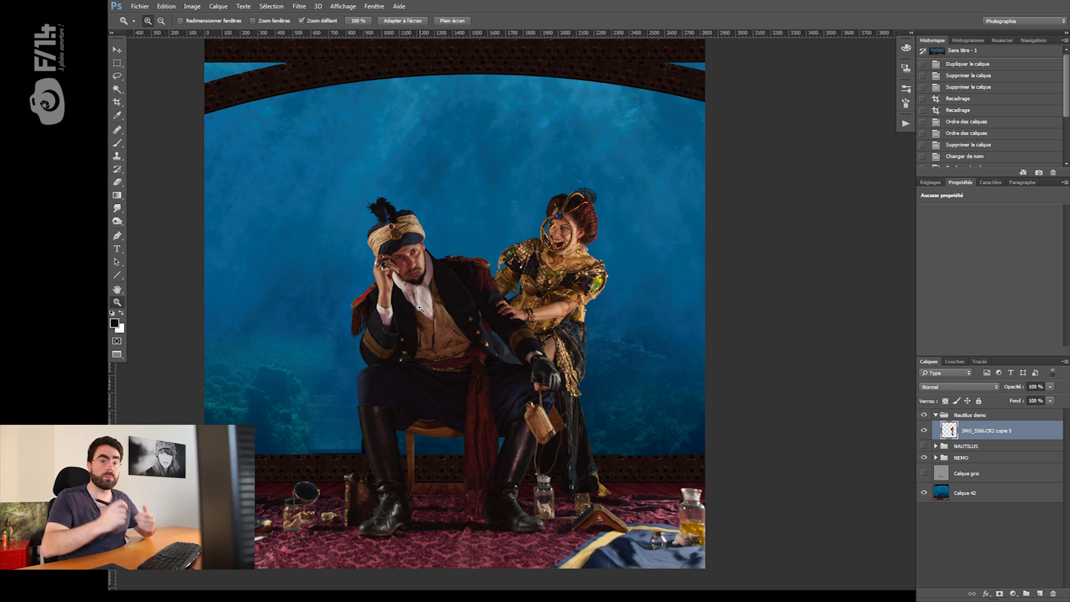
- Isolate the woman's cut-out layer, IMG_5566.CR2 copie 5, to inspect it and restore the visibility of the other layers
{"action": "key", "text": "ctrl+plus"}
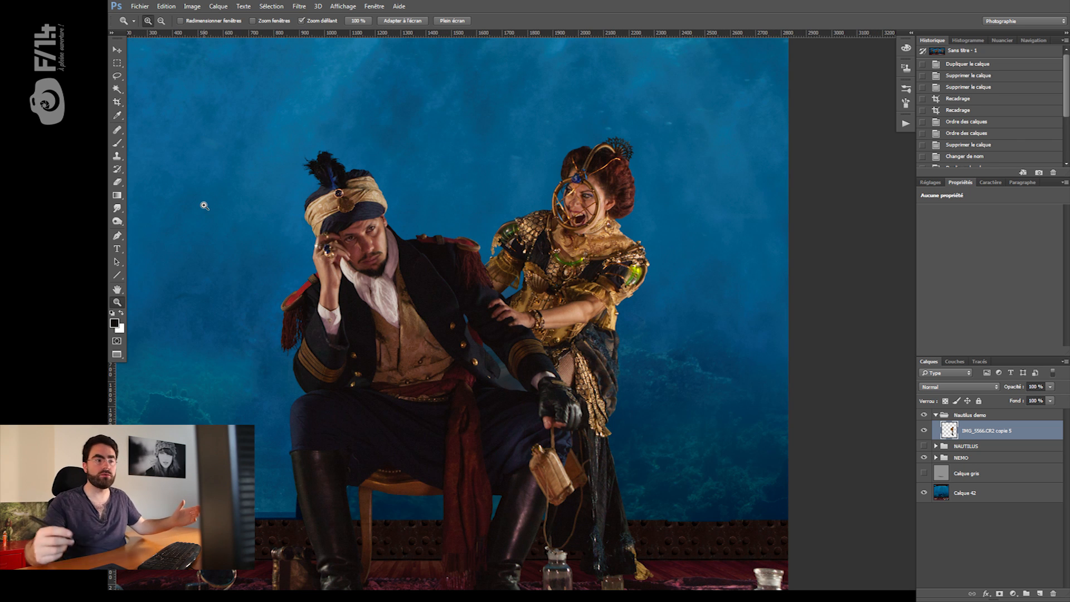
{"action": "left_click_drag", "start_coordinate": [561, 326], "coordinate": [520, 328]}
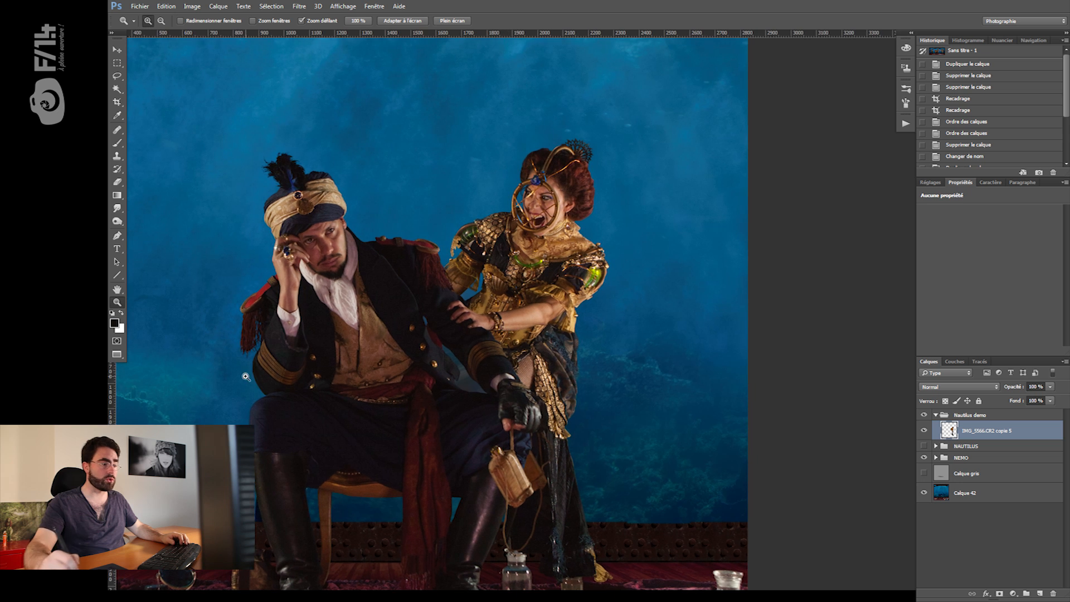
{"action": "left_click_drag", "start_coordinate": [334, 333], "coordinate": [363, 349]}
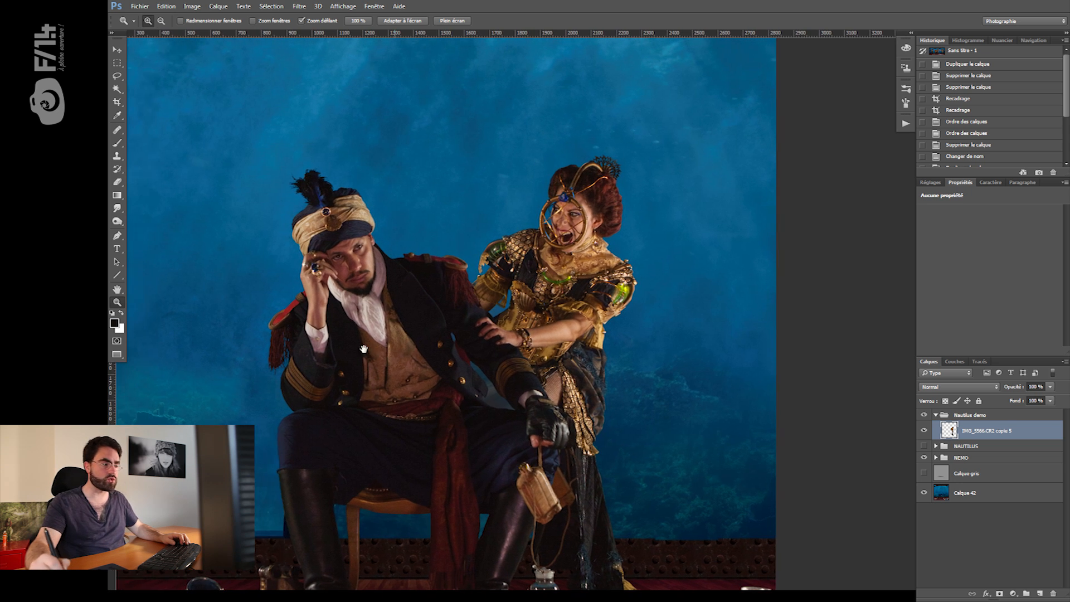
{"action": "left_click", "coordinate": [925, 430], "text": "alt"}
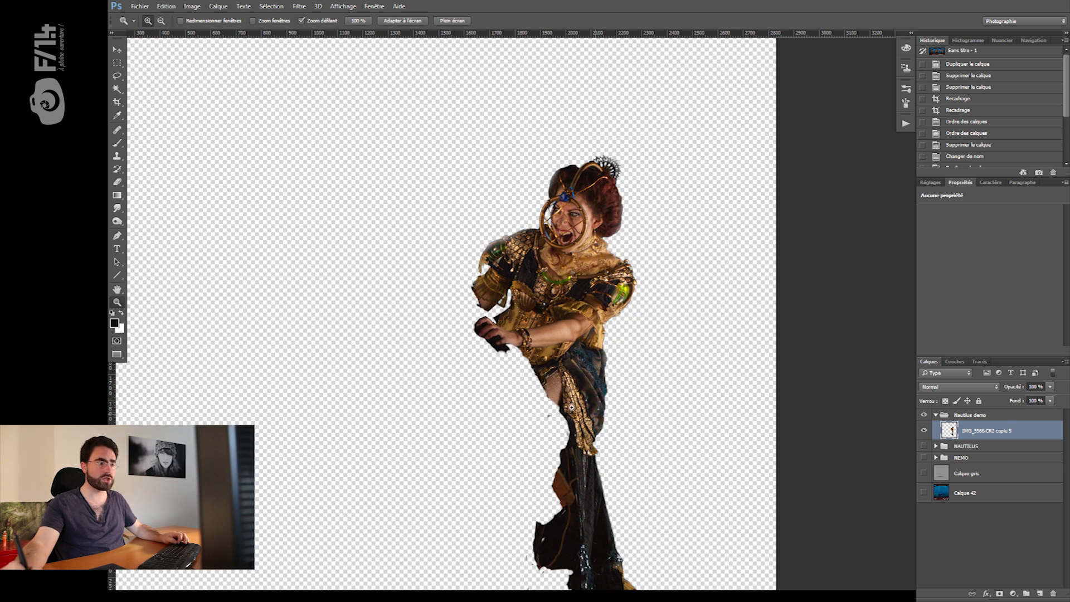
{"action": "left_click_drag", "start_coordinate": [433, 465], "coordinate": [399, 426]}
{"action": "left_click", "coordinate": [925, 431], "text": "alt"}
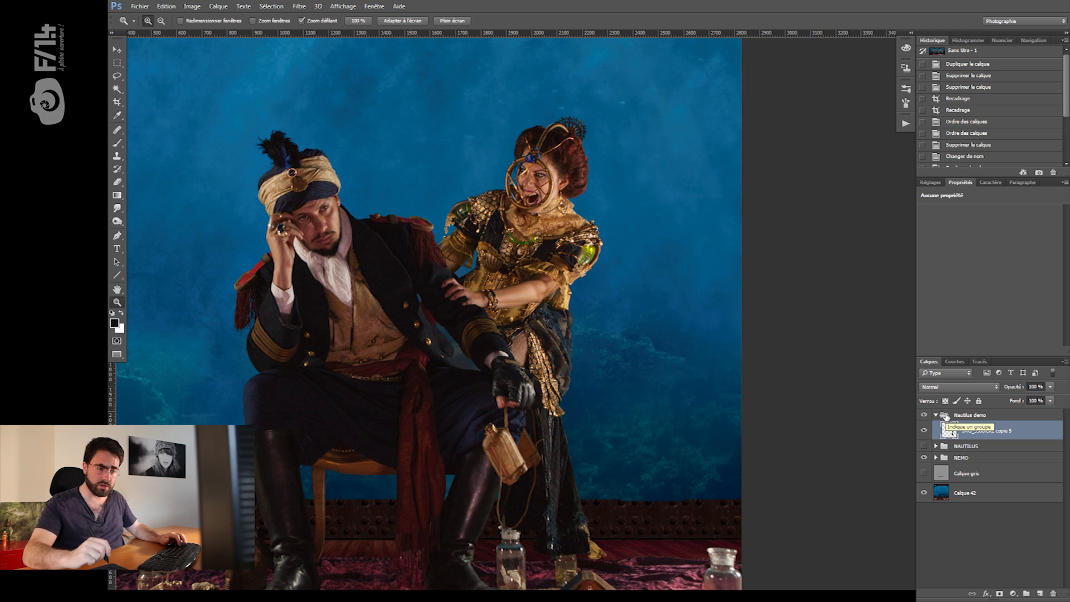
- Duplicate the IMG_5566.CR2 copie 5 layer three times and rename the topmost copy Principal
{"action": "key", "text": "ctrl+j"}
{"action": "key", "text": "ctrl+j"}
{"action": "key", "text": "ctrl+j"}
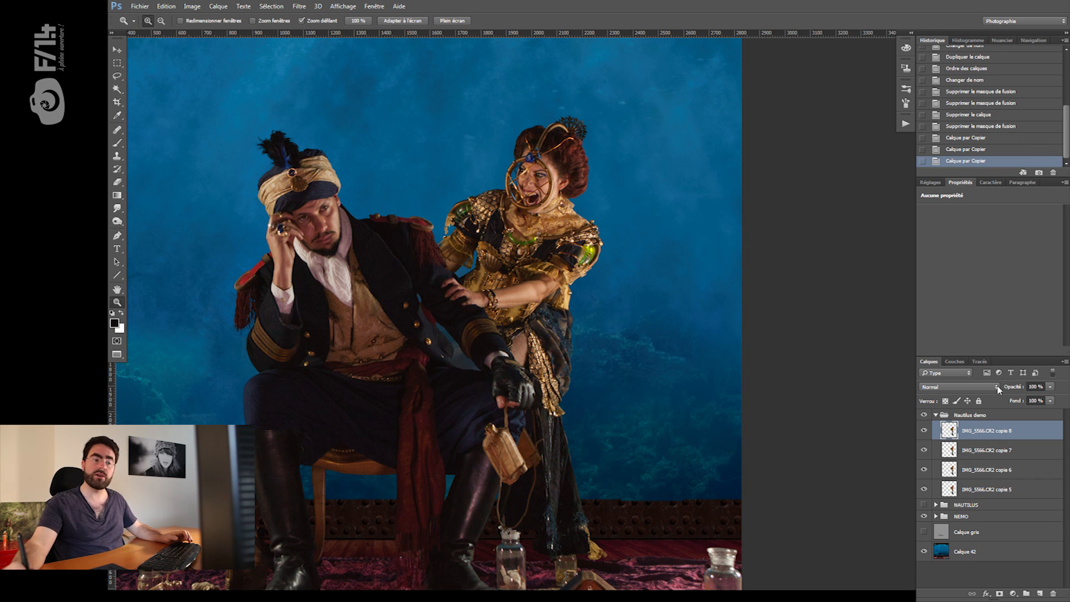
{"action": "double_click", "coordinate": [995, 432]}
{"action": "type", "text": "Princ"}
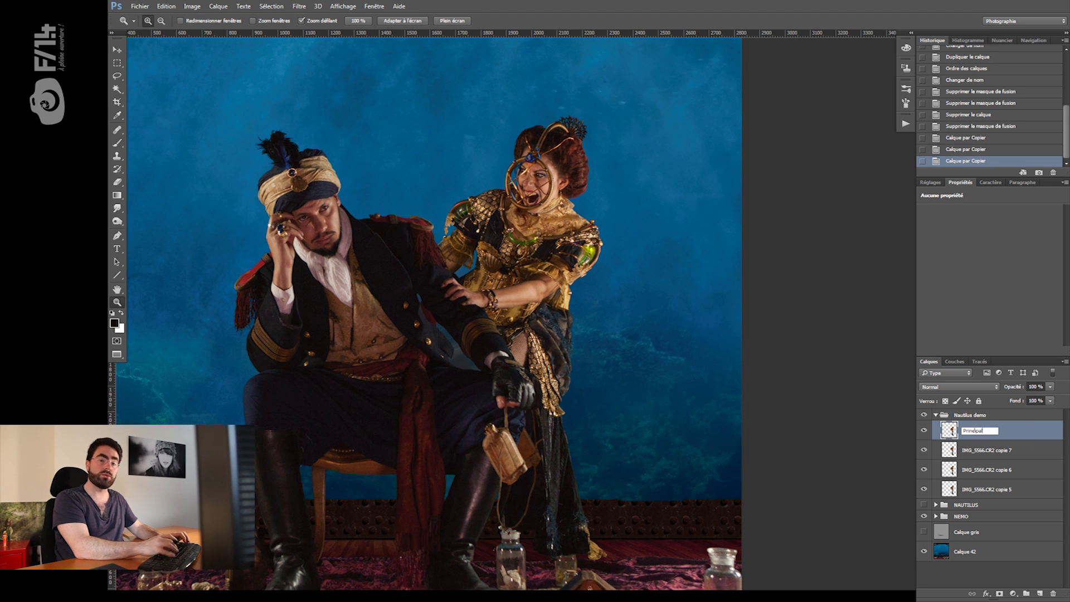
{"action": "type", "text": "ipal"}
{"action": "key", "text": "Return"}
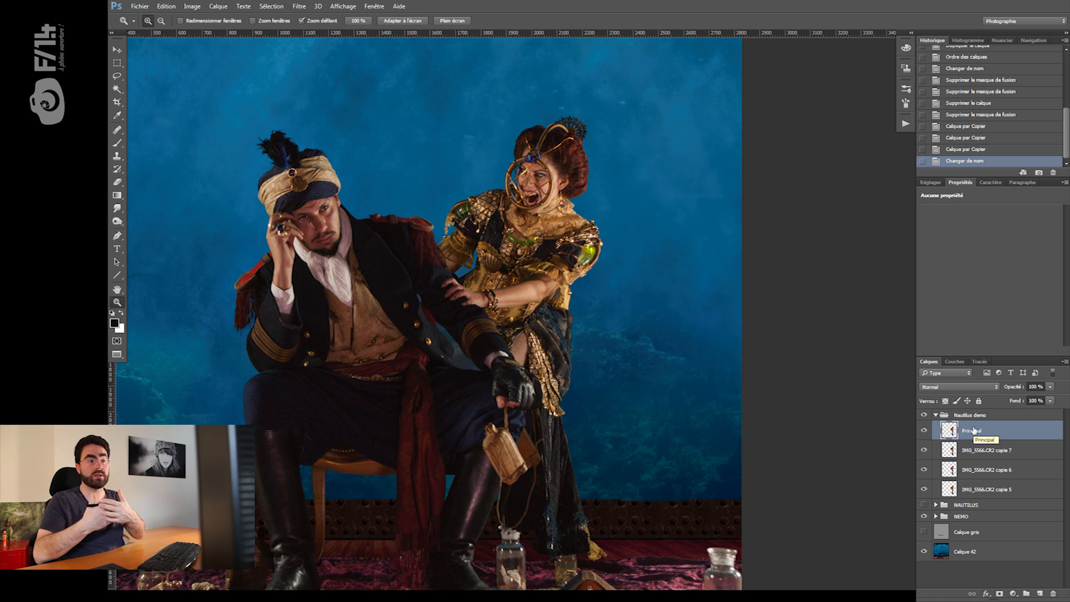
- Group the three woman layers below Principal and name the group Flou
{"action": "key", "text": "alt+bracketleft"}
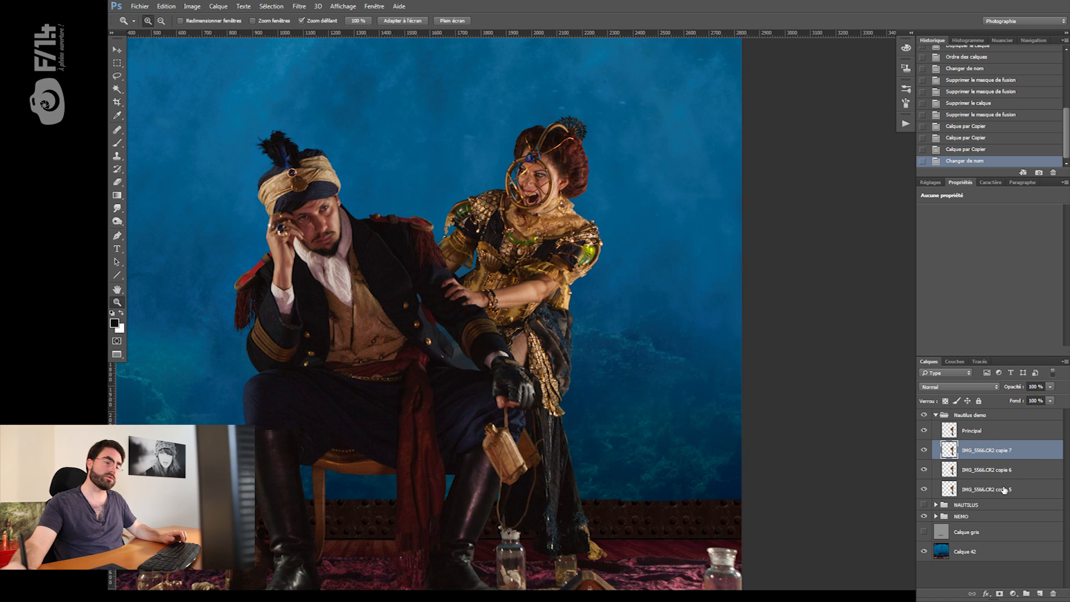
{"action": "left_click", "coordinate": [974, 494], "text": "shift"}
{"action": "key", "text": "ctrl+g"}
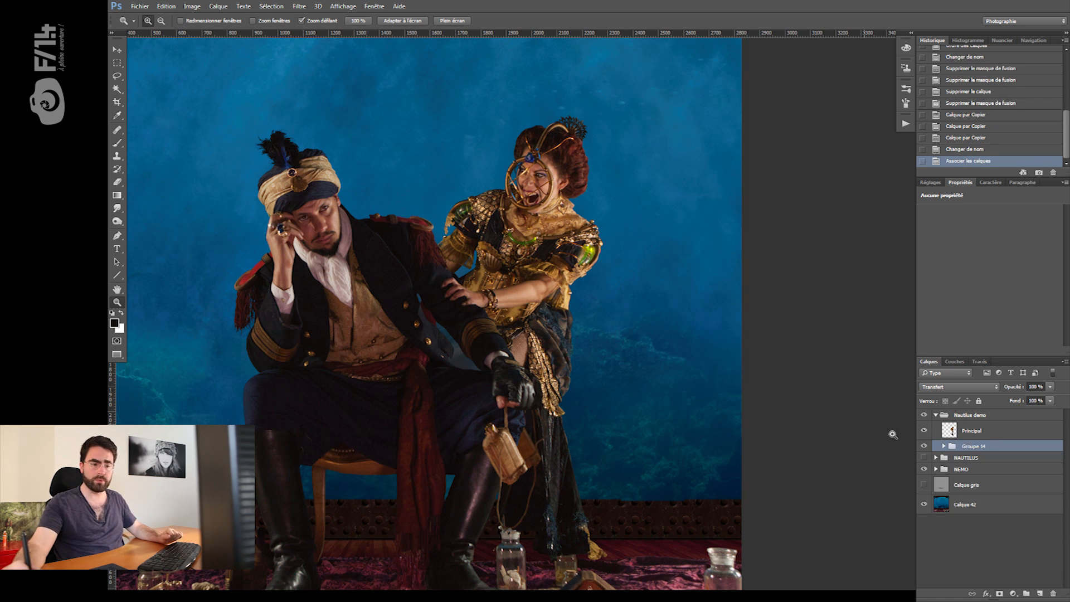
{"action": "double_click", "coordinate": [959, 446]}
{"action": "type", "text": "Flou"}
{"action": "key", "text": "Return"}
- Leave only IMG_5566.CR2 copie 6 visible among the woman layers and start a path blur (Flou de tracé) on it
{"action": "left_click", "coordinate": [943, 445]}
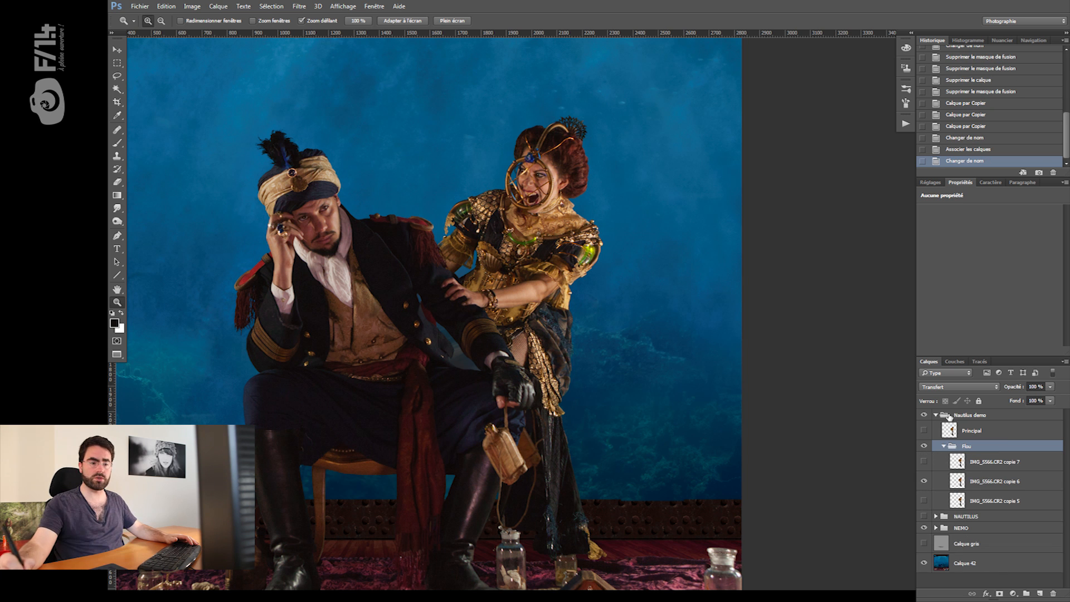
{"action": "left_click", "coordinate": [1011, 479]}
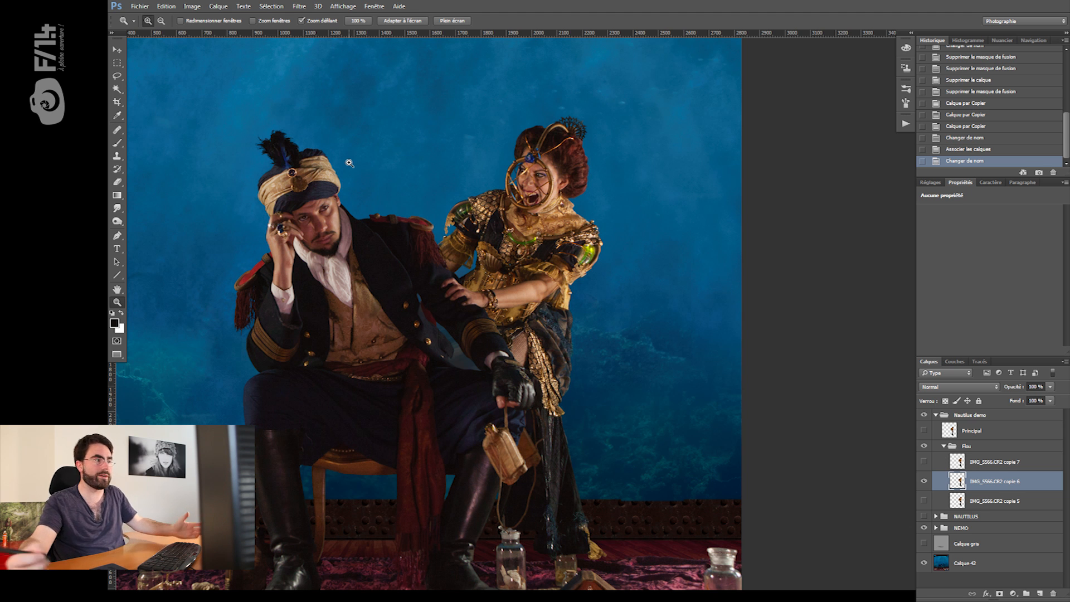
{"action": "left_click", "coordinate": [300, 7]}
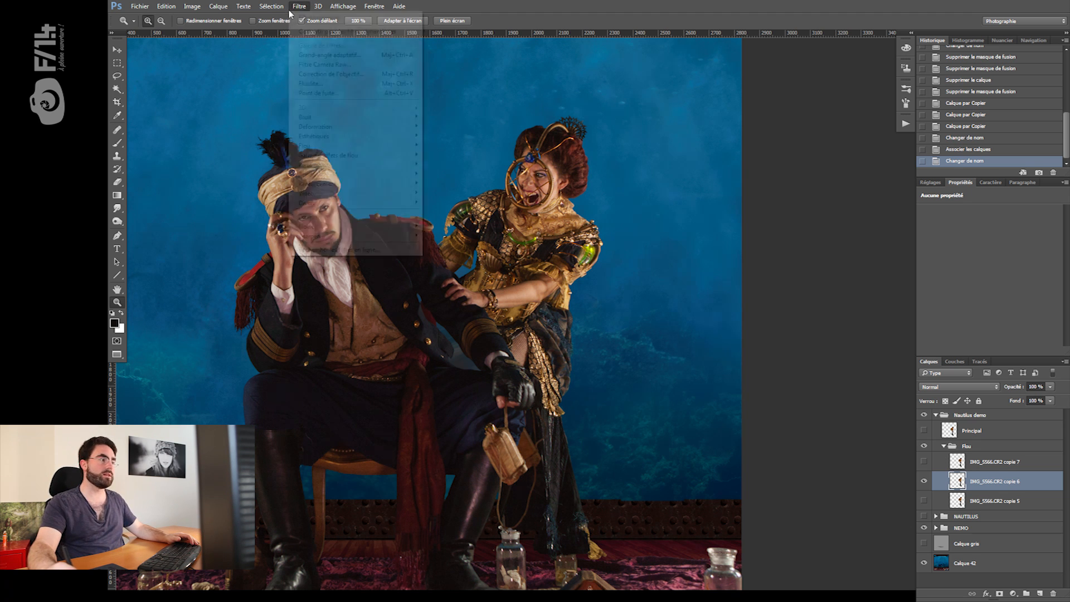
{"action": "mouse_move", "coordinate": [334, 146]}
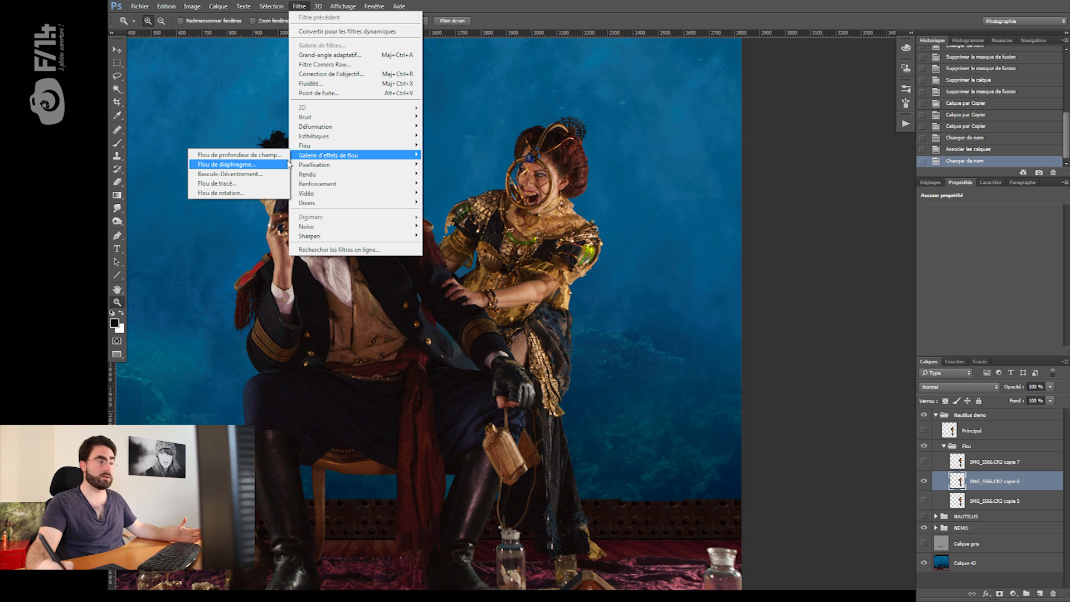
{"action": "left_click", "coordinate": [243, 184]}
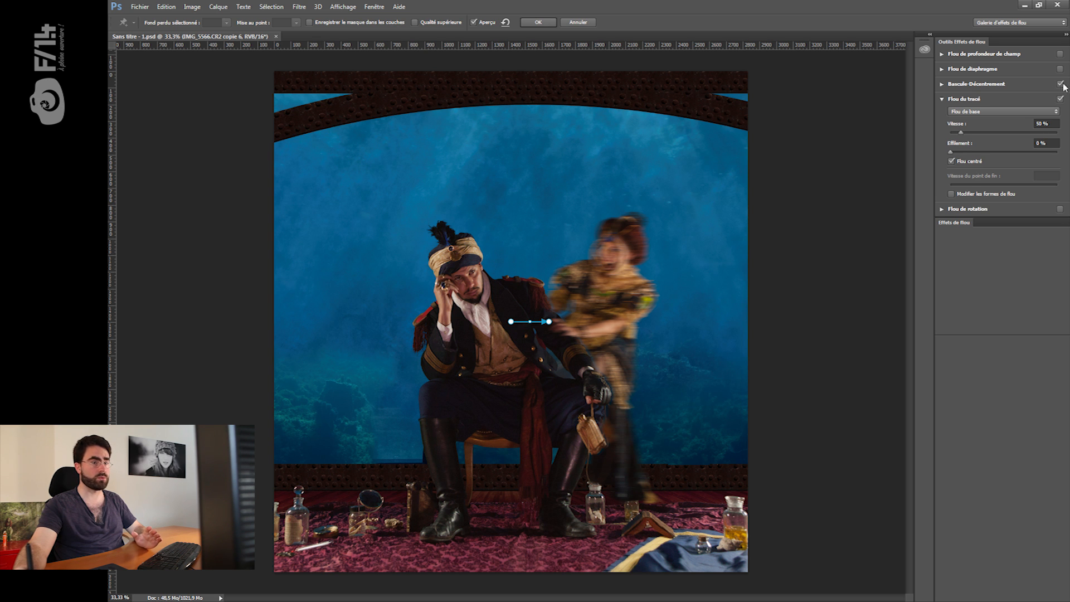
- Try extending the end of the default blur path, undo it, and switch off the path blur effect
{"action": "left_click", "coordinate": [512, 322]}
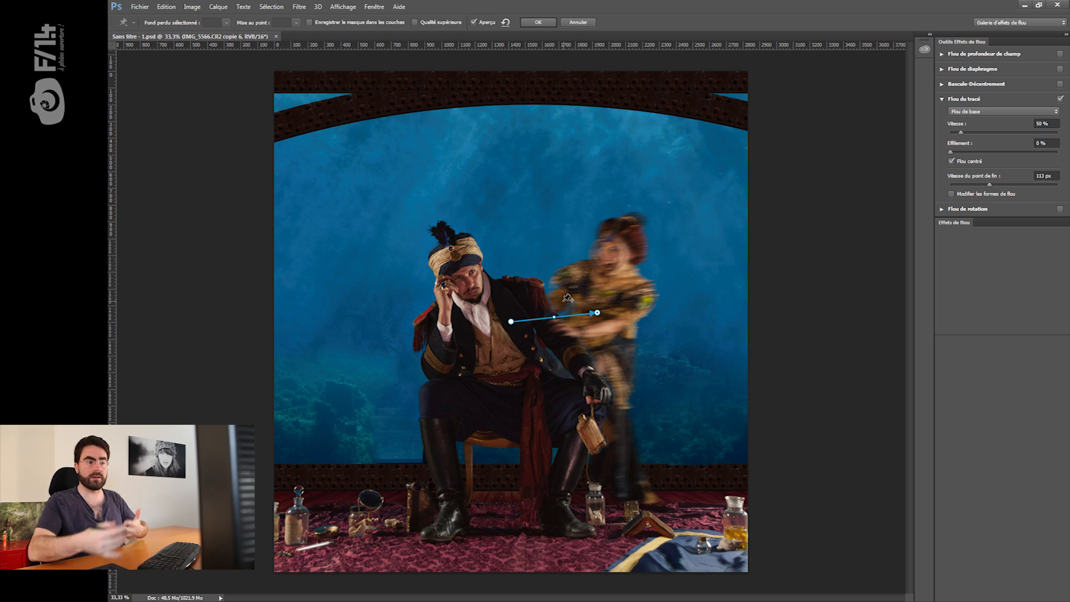
{"action": "key", "text": "ctrl+z"}
{"action": "left_click", "coordinate": [1059, 99]}
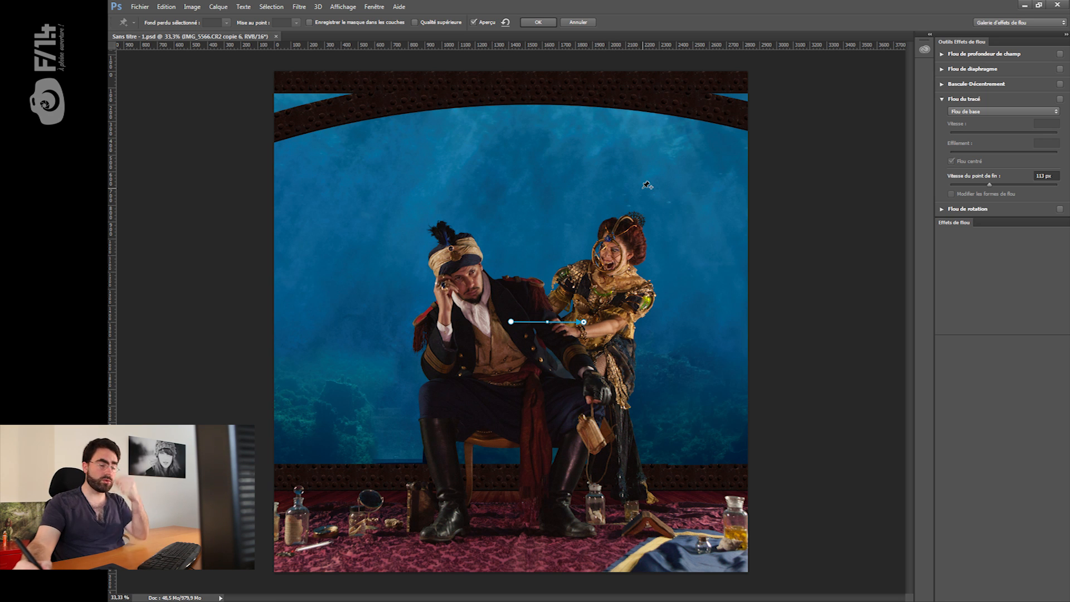
- Shape the blur path into a deep curve from above the woman, through her torso, to the seated man's chest
{"action": "left_click_drag", "start_coordinate": [511, 322], "coordinate": [595, 164]}
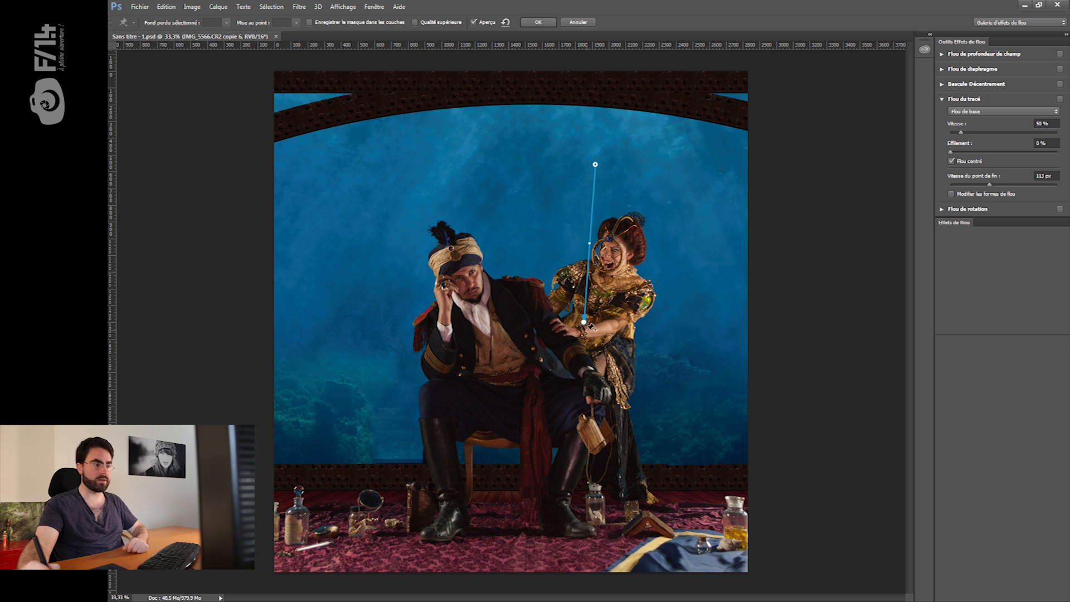
{"action": "left_click_drag", "start_coordinate": [584, 323], "coordinate": [472, 294]}
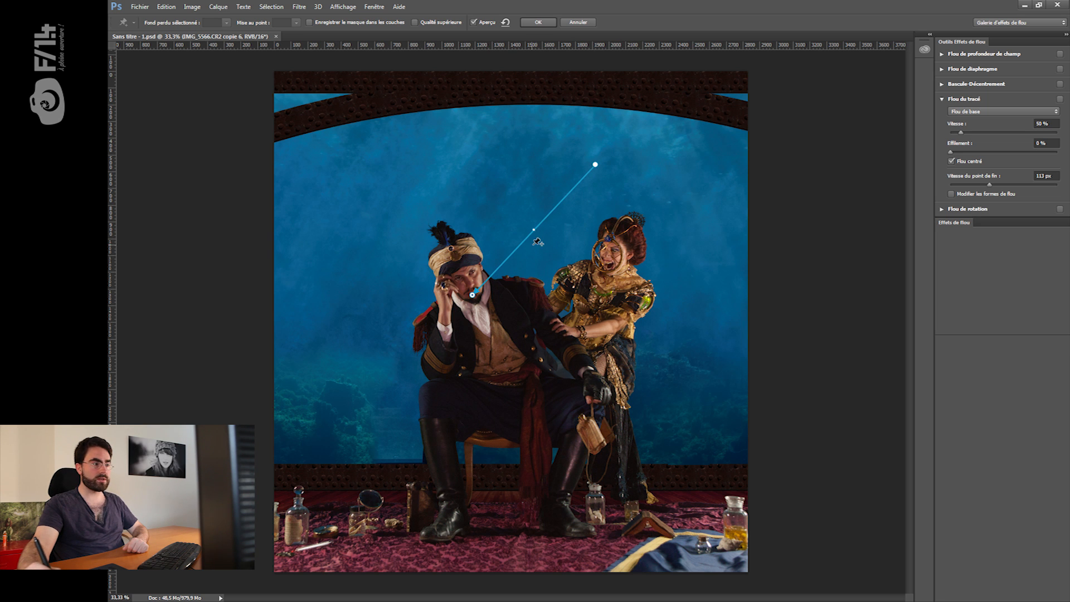
{"action": "left_click_drag", "start_coordinate": [537, 233], "coordinate": [609, 306]}
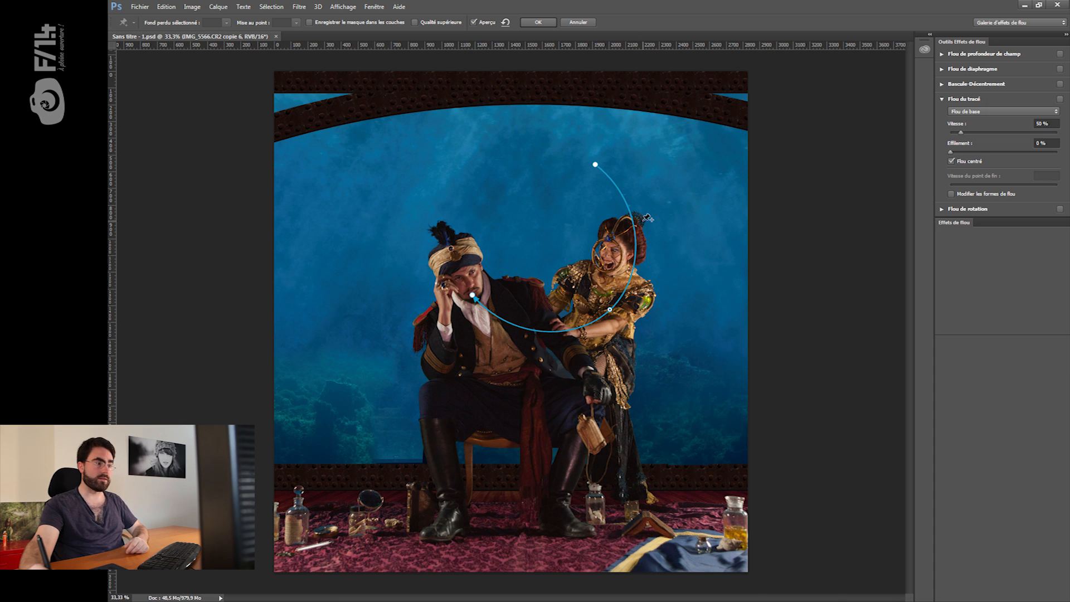
{"action": "left_click", "coordinate": [596, 165]}
{"action": "left_click_drag", "start_coordinate": [595, 165], "coordinate": [572, 128]}
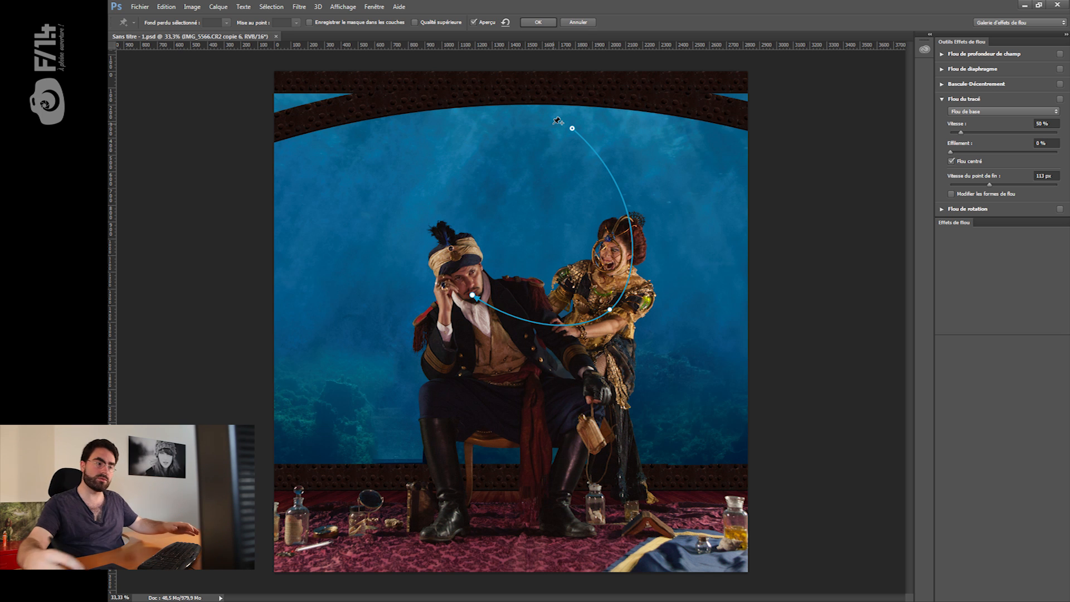
{"action": "left_click_drag", "start_coordinate": [473, 298], "coordinate": [469, 305]}
{"action": "left_click", "coordinate": [612, 309]}
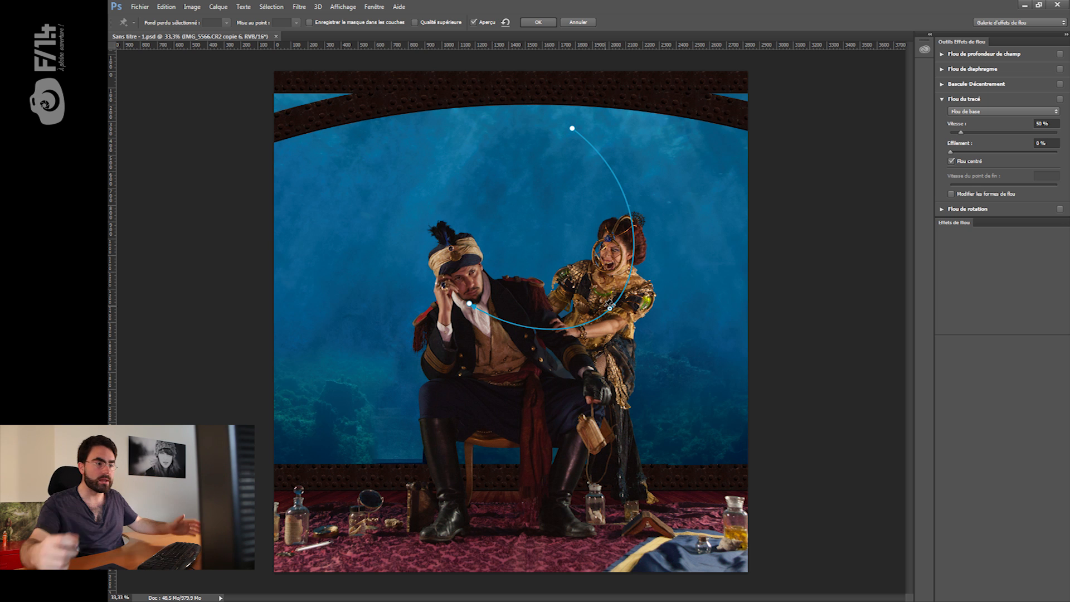
- Re-enable the path blur, set its speed to about 190% and its taper to 8%, and apply it
{"action": "left_click", "coordinate": [1061, 99]}
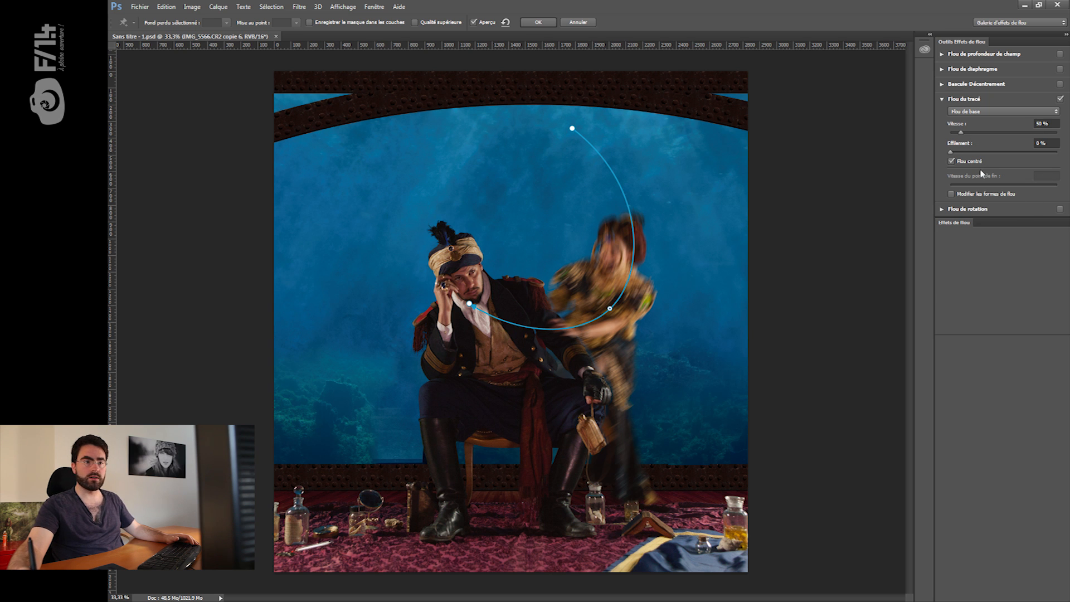
{"action": "left_click", "coordinate": [985, 114]}
{"action": "left_click", "coordinate": [1012, 125]}
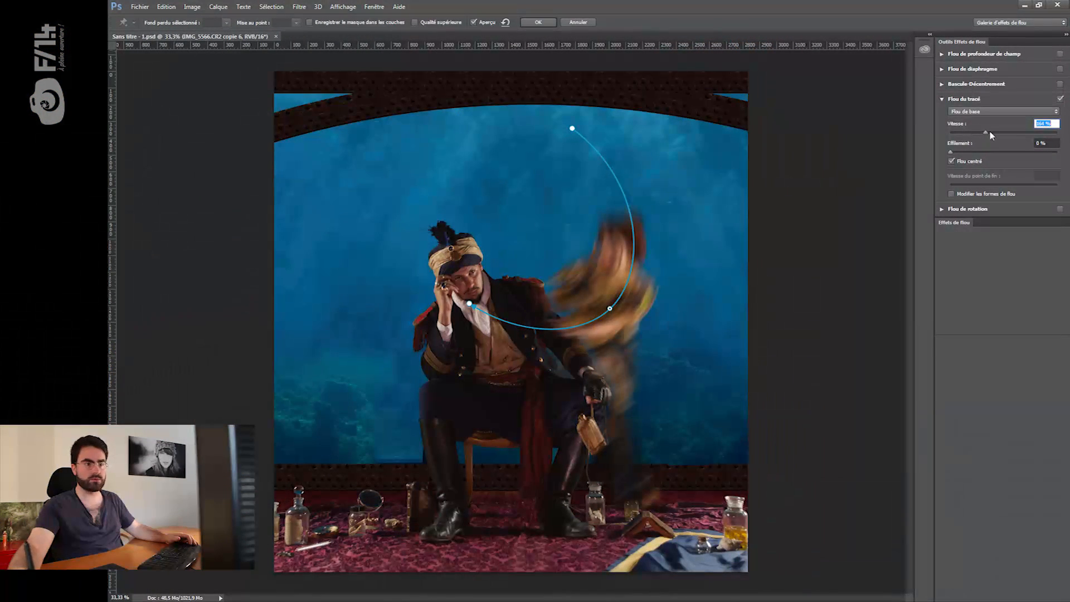
{"action": "mouse_move", "coordinate": [991, 135]}
{"action": "left_mouse_down"}
{"action": "mouse_move", "coordinate": [965, 153]}
{"action": "mouse_move", "coordinate": [992, 138]}
{"action": "left_mouse_up"}
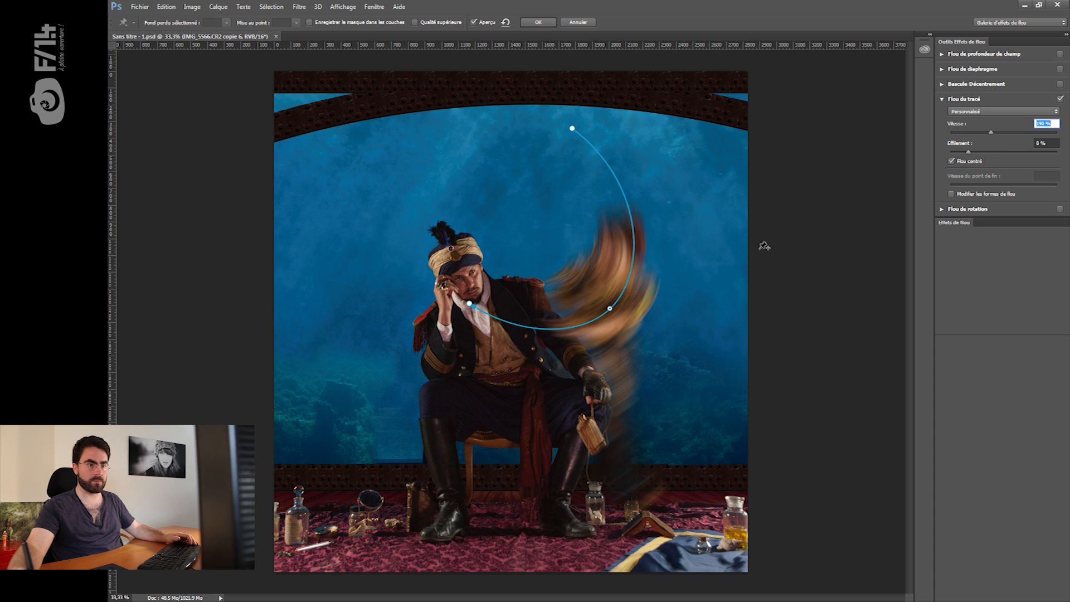
{"action": "left_click", "coordinate": [538, 23]}
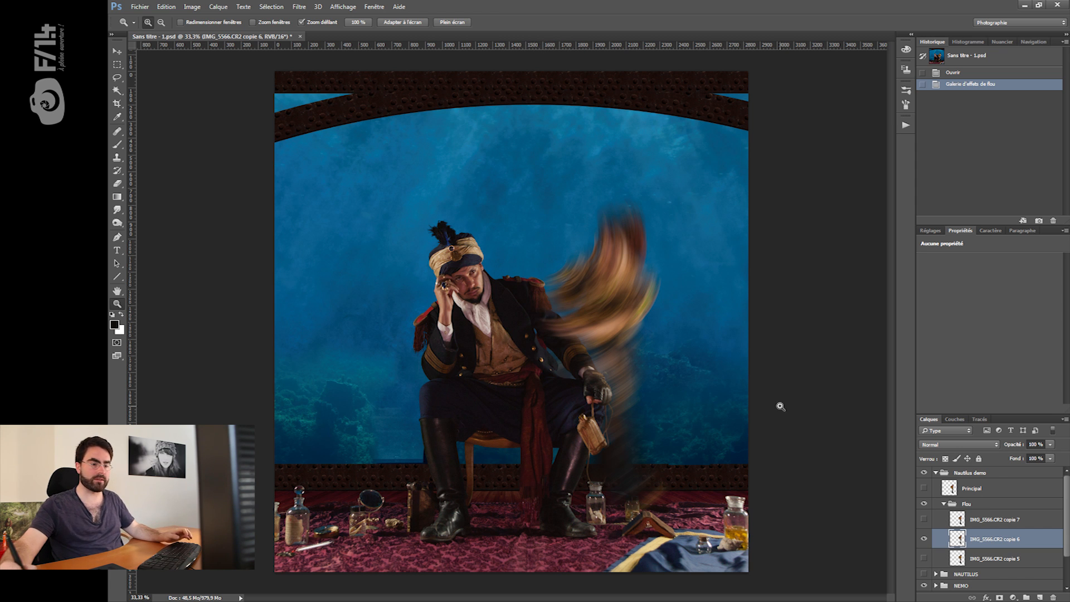
- Hide IMG_5566.CR2 copie 6, and show and select IMG_5566.CR2 copie 7 in the Flou group
{"action": "left_click", "coordinate": [924, 538]}
{"action": "left_click", "coordinate": [924, 519]}
{"action": "left_click", "coordinate": [989, 520]}
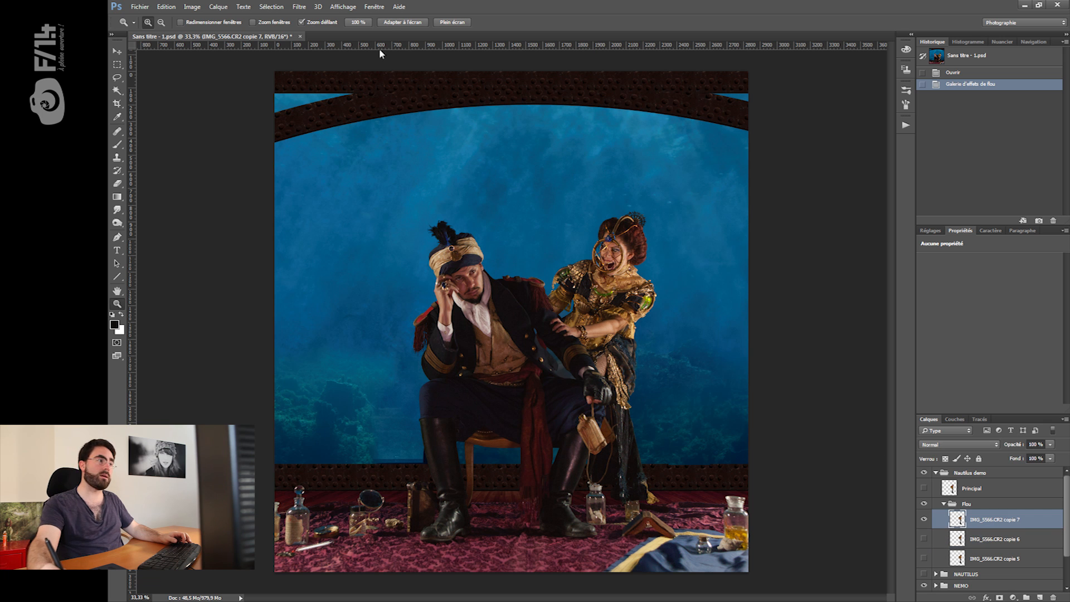
{"action": "left_click", "coordinate": [343, 7]}
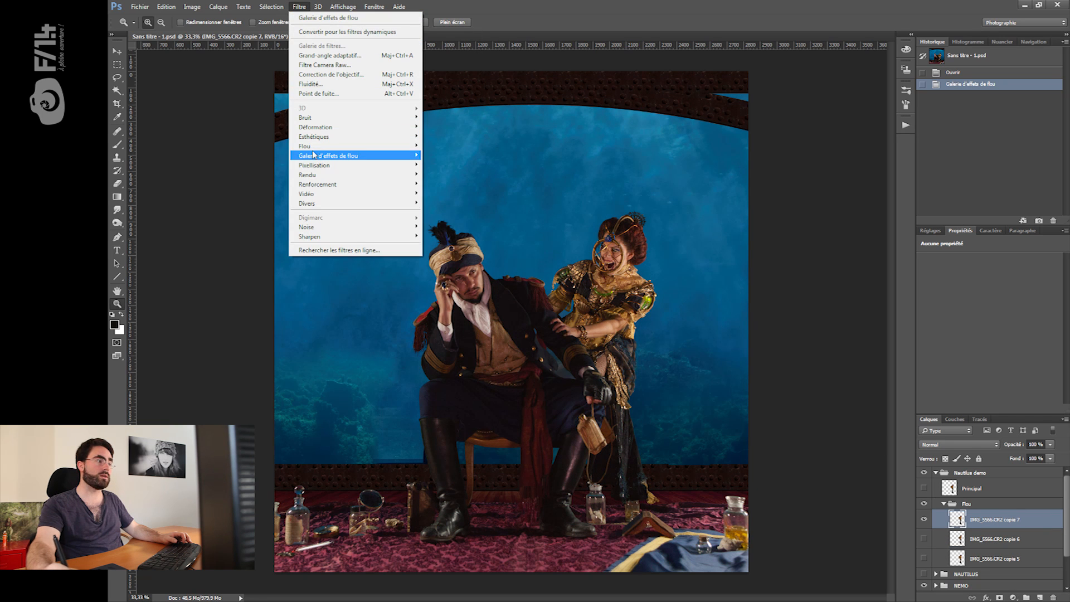
{"action": "mouse_move", "coordinate": [357, 155]}
{"action": "left_click", "coordinate": [248, 185]}
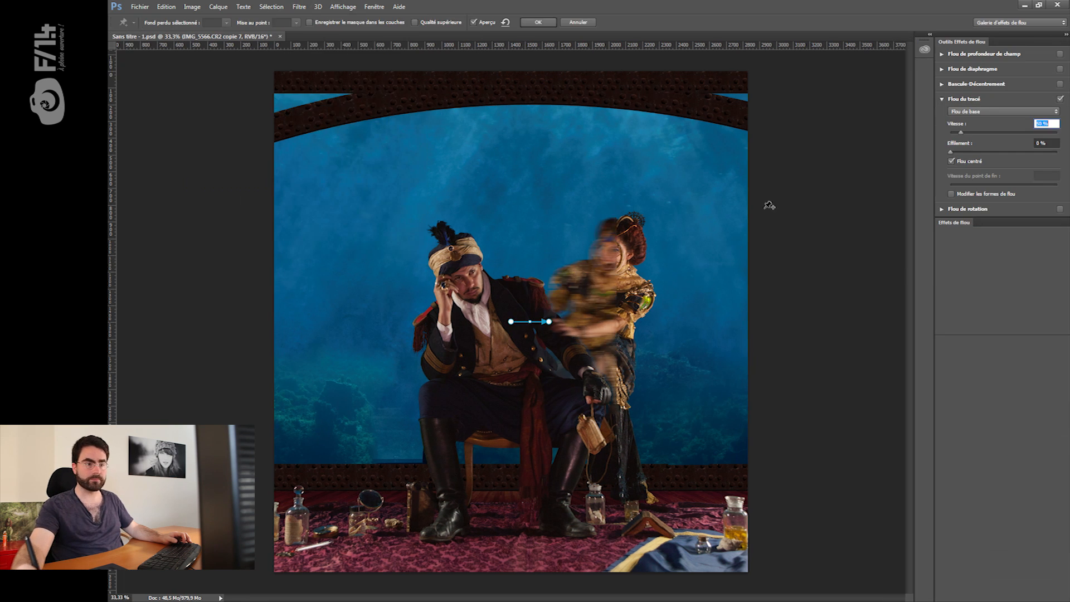
{"action": "left_click", "coordinate": [1060, 99]}
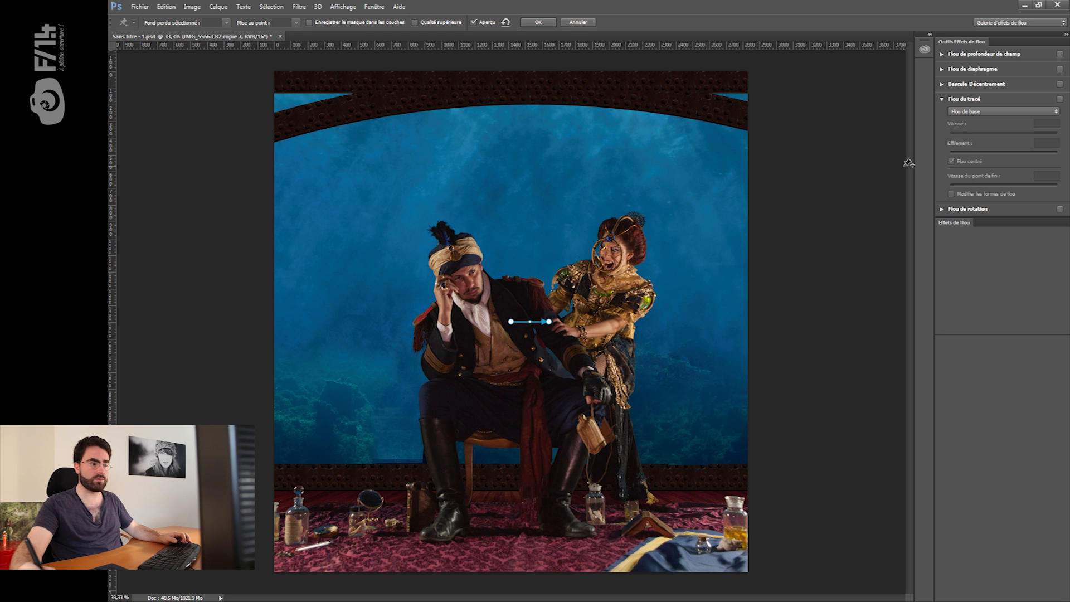
{"action": "left_click_drag", "start_coordinate": [512, 321], "coordinate": [646, 146]}
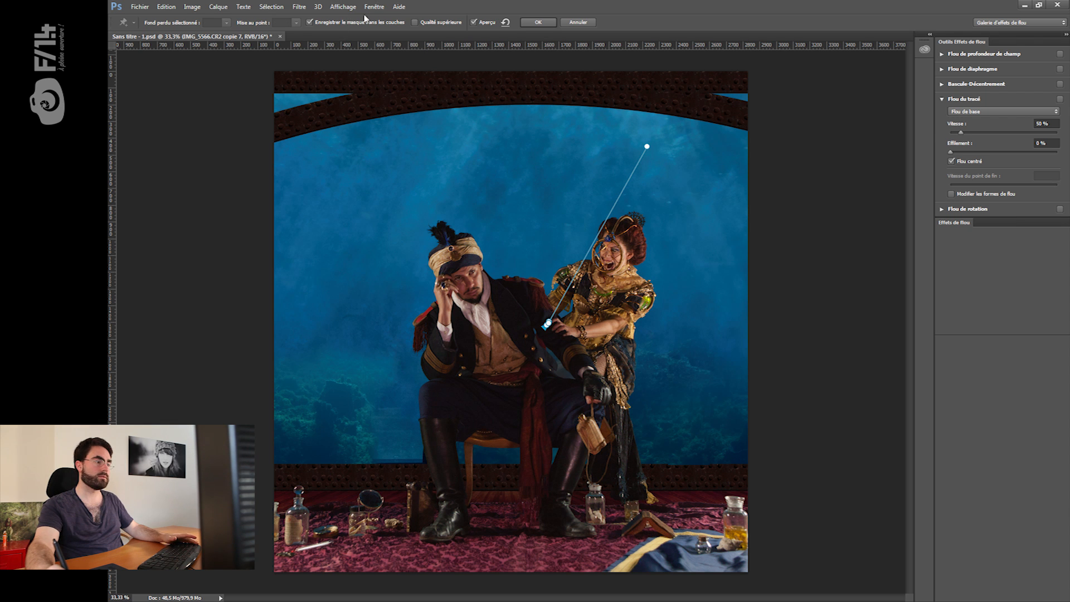
{"action": "key", "text": "Return"}
- Start a path blur on IMG_5566.CR2 copie 7 and bend its path from above the woman's head to the man's boot
{"action": "left_click", "coordinate": [343, 7]}
{"action": "mouse_move", "coordinate": [299, 7]}
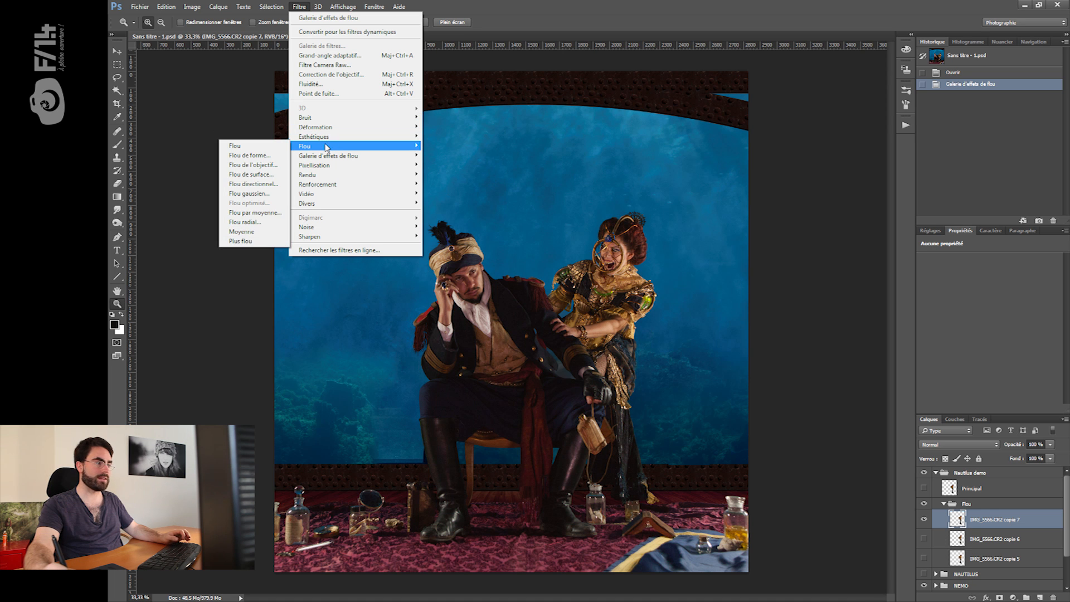
{"action": "left_click", "coordinate": [251, 184]}
{"action": "left_click_drag", "start_coordinate": [512, 322], "coordinate": [650, 156]}
{"action": "left_click_drag", "start_coordinate": [552, 323], "coordinate": [560, 489]}
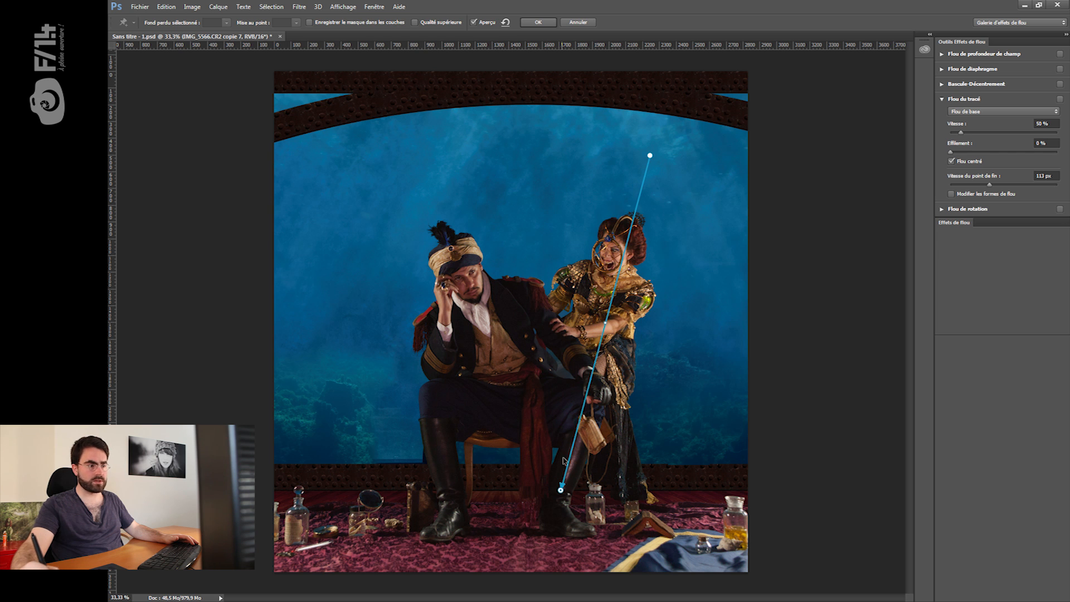
{"action": "left_click_drag", "start_coordinate": [605, 325], "coordinate": [589, 222]}
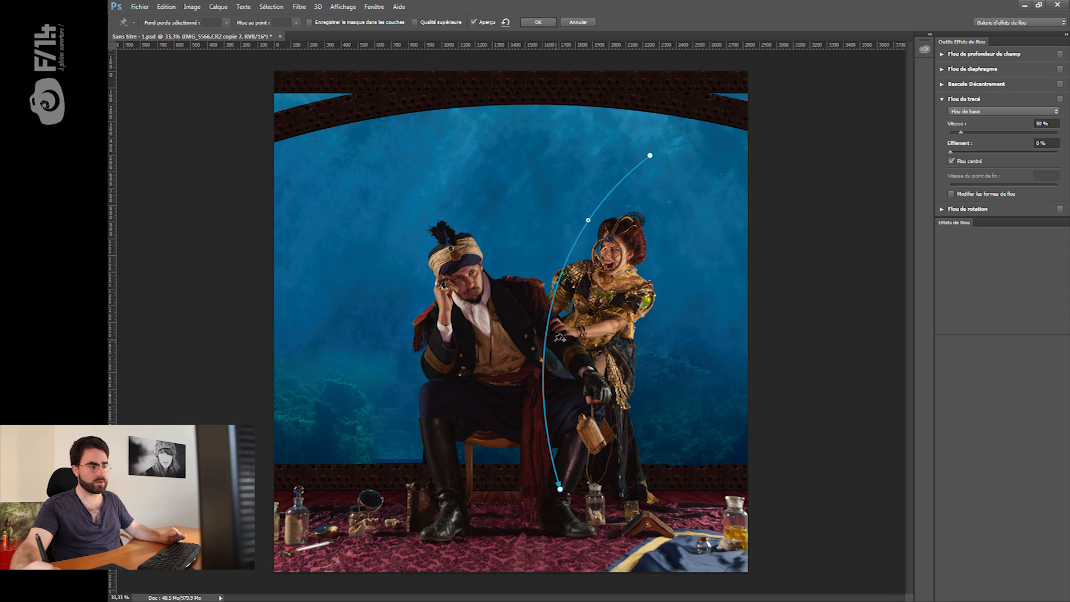
{"action": "left_click_drag", "start_coordinate": [560, 342], "coordinate": [610, 429]}
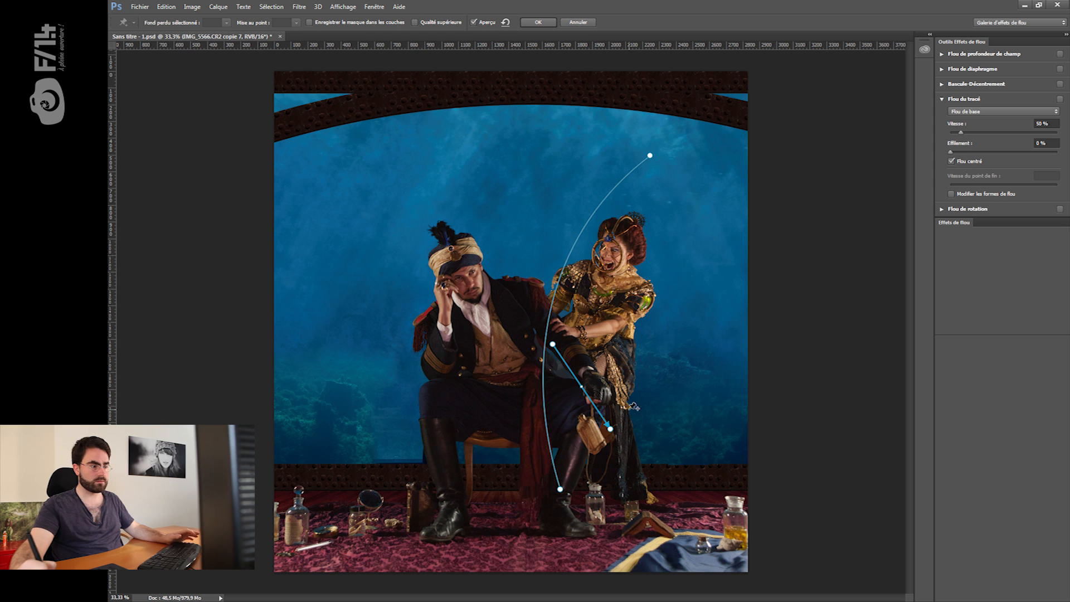
{"action": "key", "text": "ctrl+z"}
{"action": "key", "text": "Delete"}
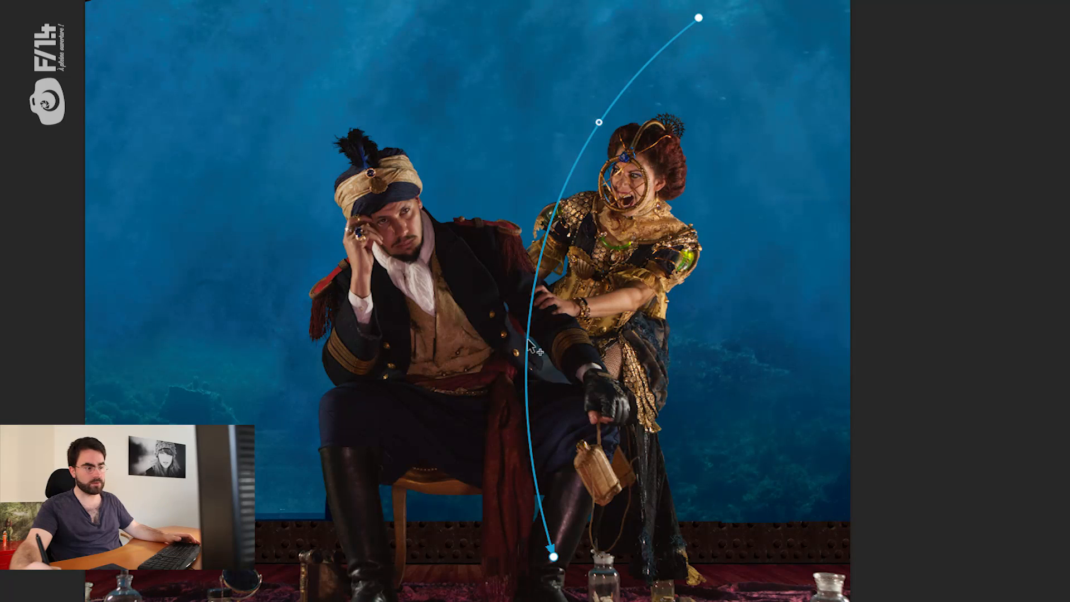
- Reshape the blur path into an S-curve from above the woman's head, through her torso and skirt, to the man's boot
{"action": "left_click_drag", "start_coordinate": [529, 349], "coordinate": [668, 403]}
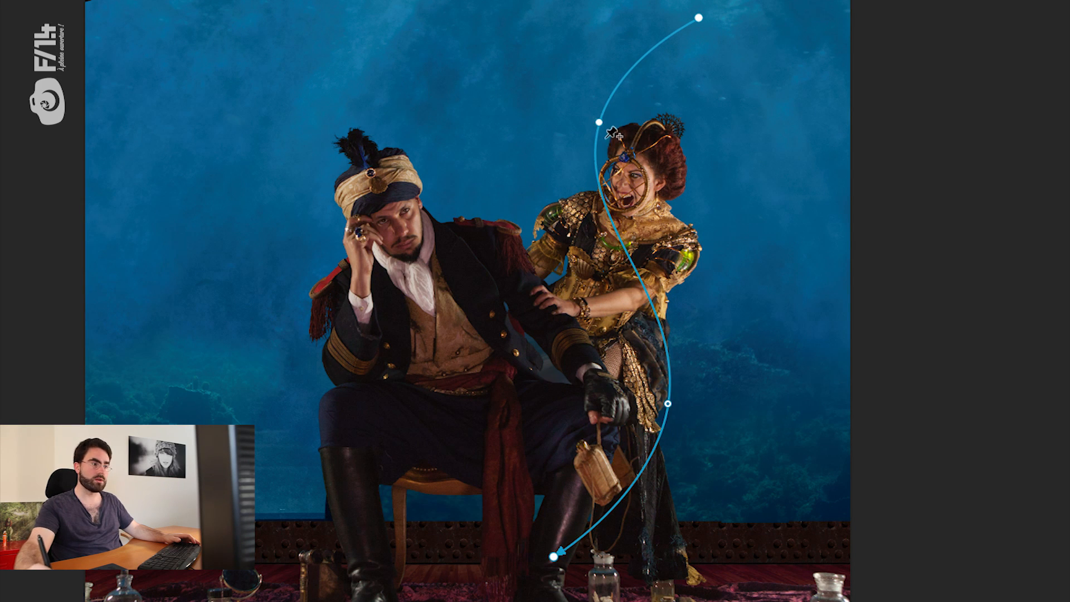
{"action": "left_click_drag", "start_coordinate": [599, 123], "coordinate": [558, 108]}
{"action": "left_click_drag", "start_coordinate": [668, 405], "coordinate": [618, 406]}
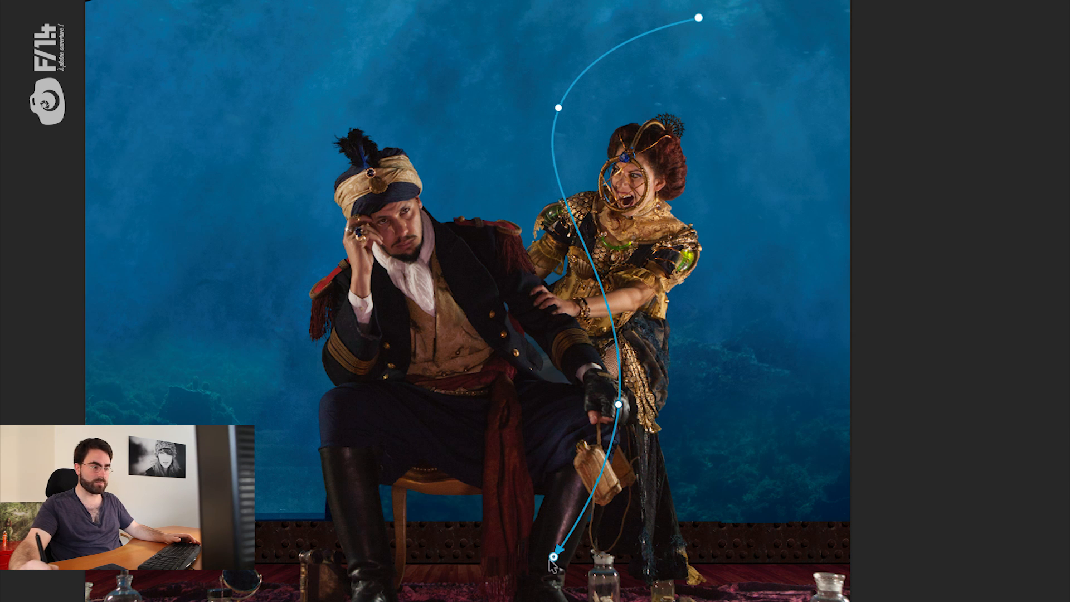
{"action": "left_click_drag", "start_coordinate": [553, 557], "coordinate": [520, 585]}
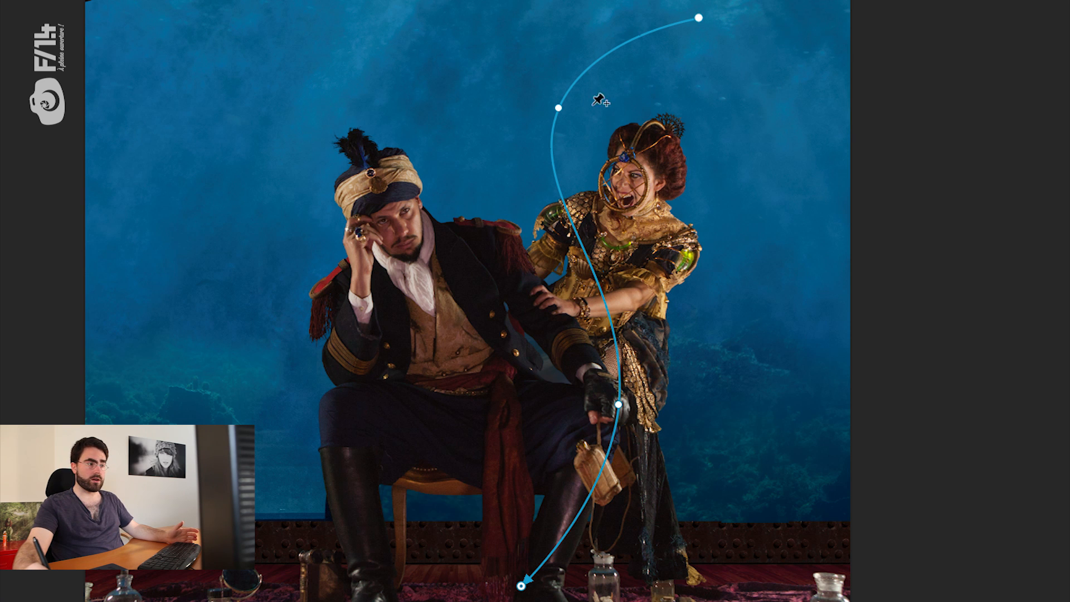
{"action": "left_click_drag", "start_coordinate": [558, 108], "coordinate": [580, 242]}
{"action": "left_click_drag", "start_coordinate": [699, 18], "coordinate": [754, 57]}
{"action": "left_click_drag", "start_coordinate": [581, 242], "coordinate": [603, 233]}
{"action": "left_click_drag", "start_coordinate": [619, 404], "coordinate": [634, 409]}
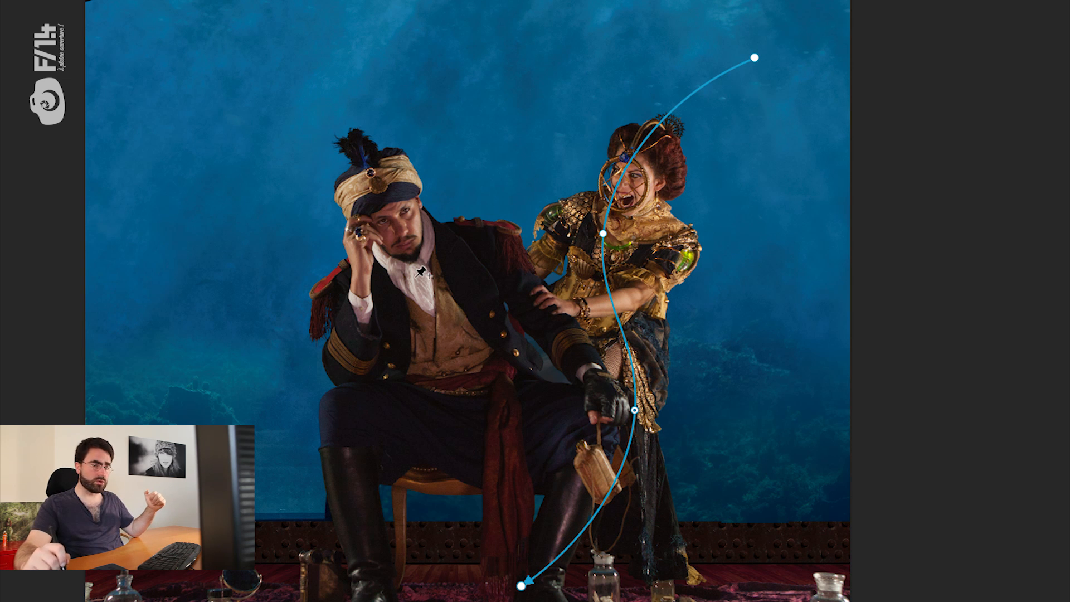
- Convert the blur path's two middle points to sharp corners and back to smooth curves
{"action": "left_click", "coordinate": [603, 233], "text": "alt"}
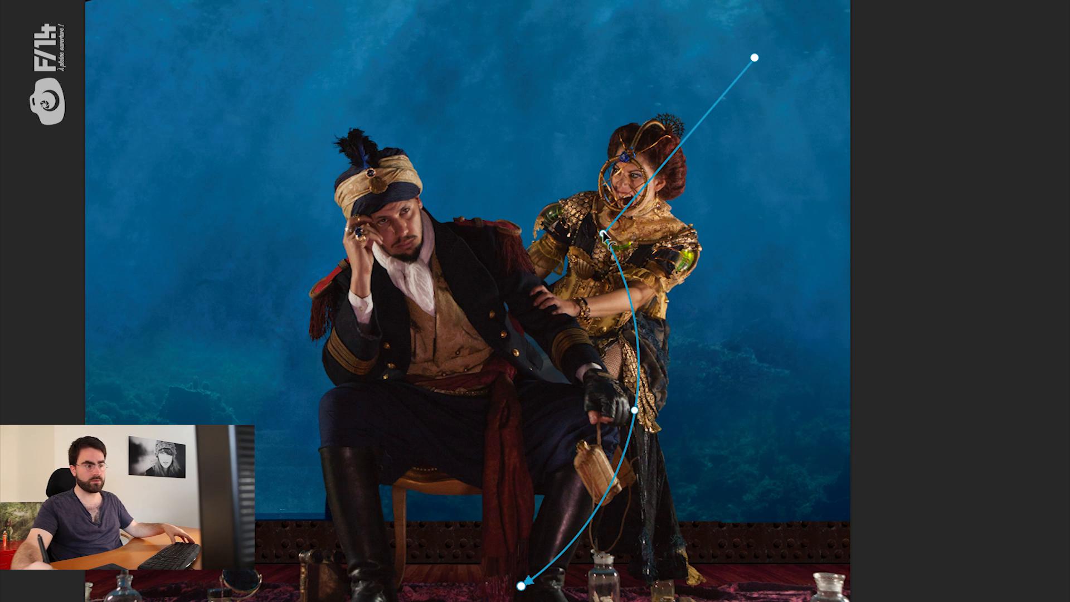
{"action": "left_click", "coordinate": [634, 410], "text": "alt"}
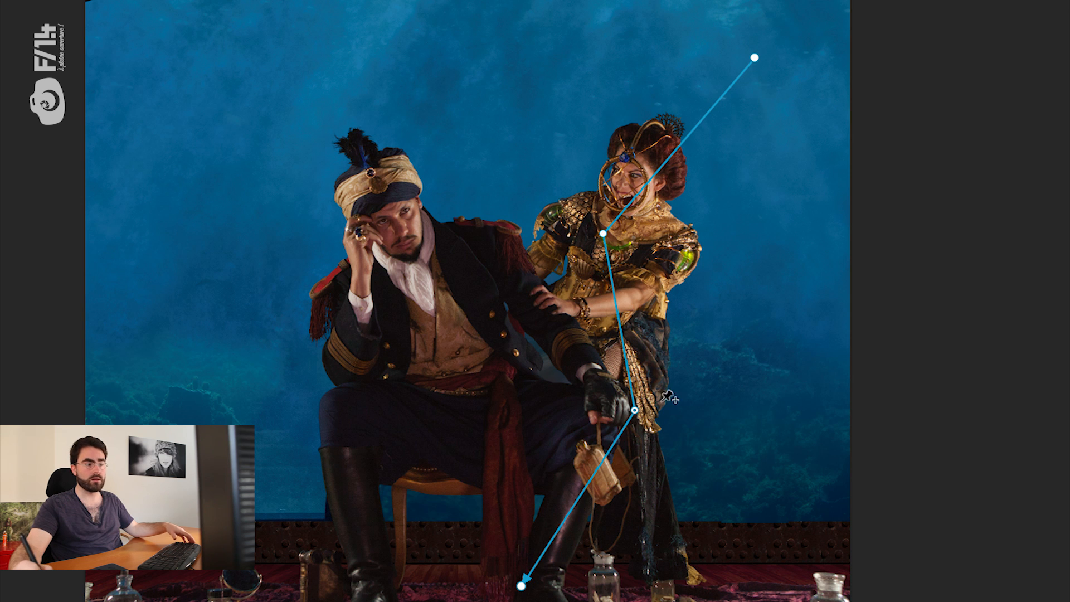
{"action": "left_click", "coordinate": [635, 410], "text": "alt"}
{"action": "left_click", "coordinate": [603, 234], "text": "alt"}
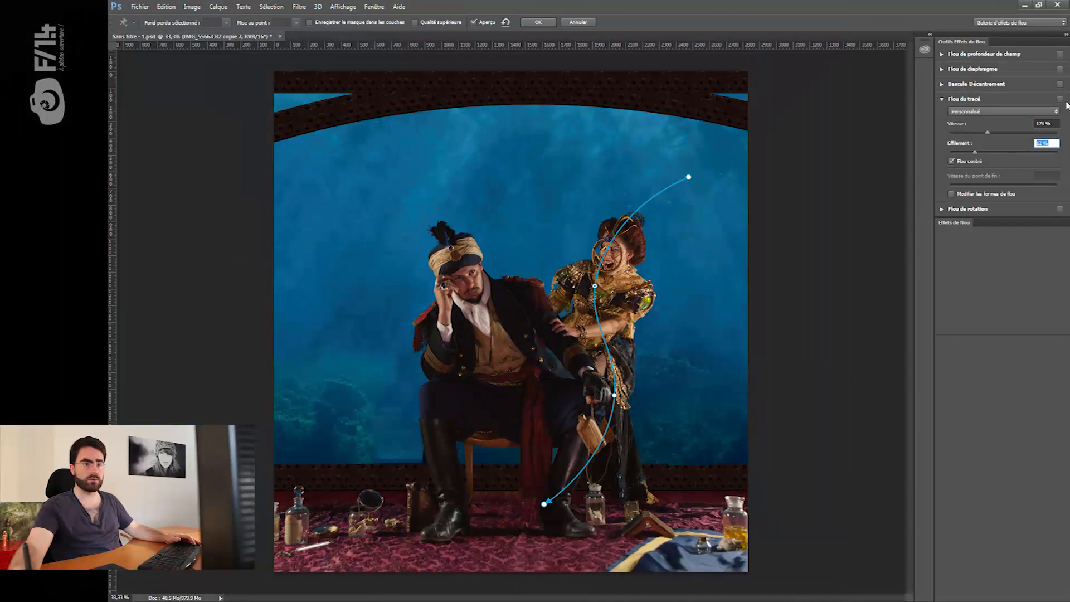
- Enable the path blur, set its speed to 380%, increase its taper slightly, and apply it
{"action": "left_click", "coordinate": [1061, 99]}
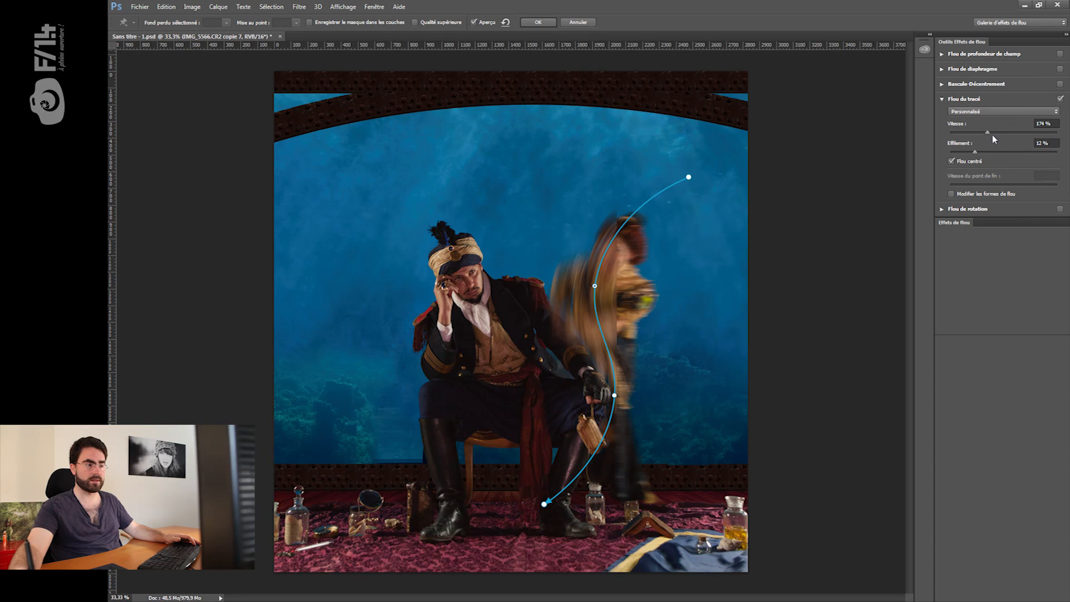
{"action": "left_click_drag", "start_coordinate": [988, 132], "coordinate": [1003, 134]}
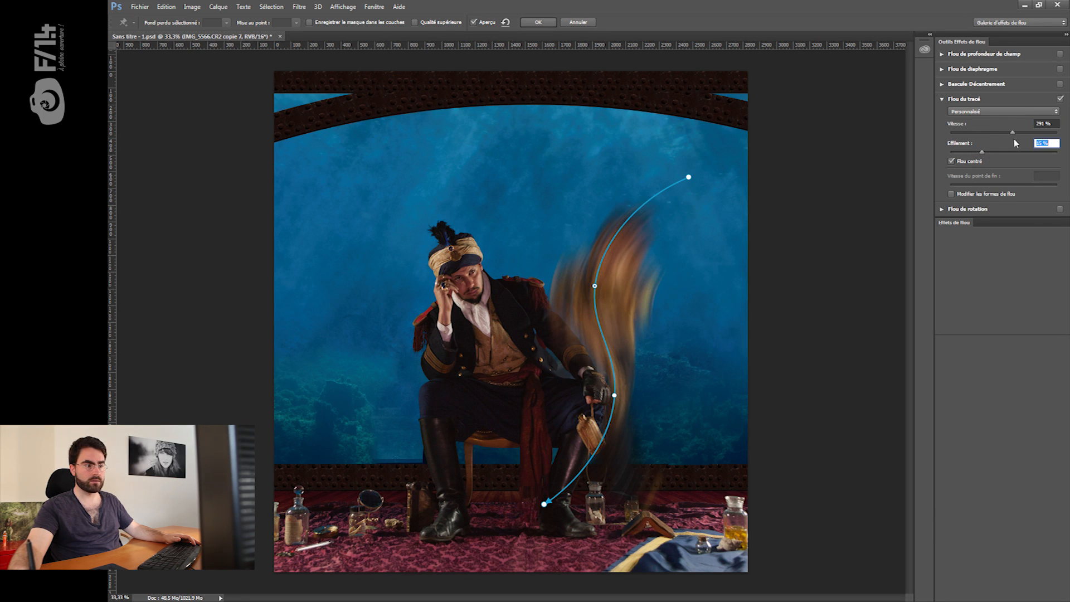
{"action": "left_click", "coordinate": [1027, 133]}
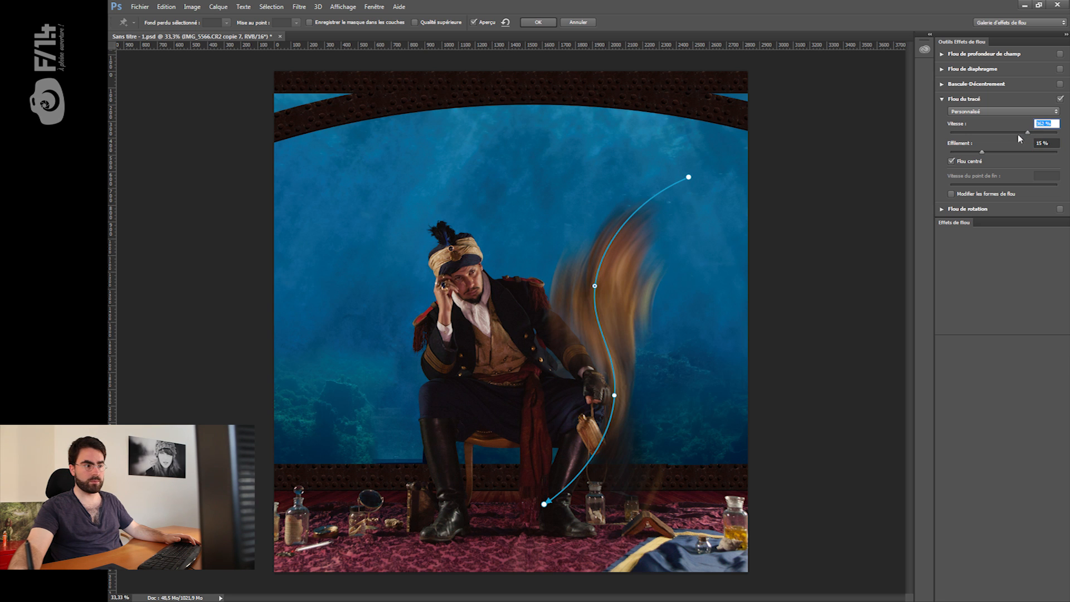
{"action": "left_click_drag", "start_coordinate": [1028, 133], "coordinate": [1032, 133]}
{"action": "left_click", "coordinate": [990, 151]}
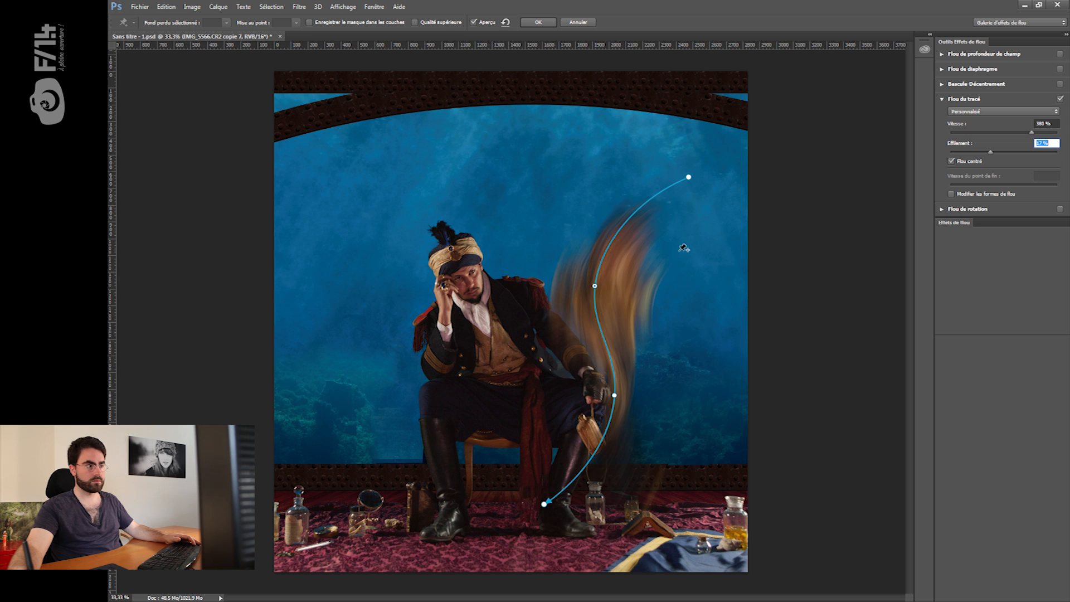
{"action": "left_click", "coordinate": [538, 22]}
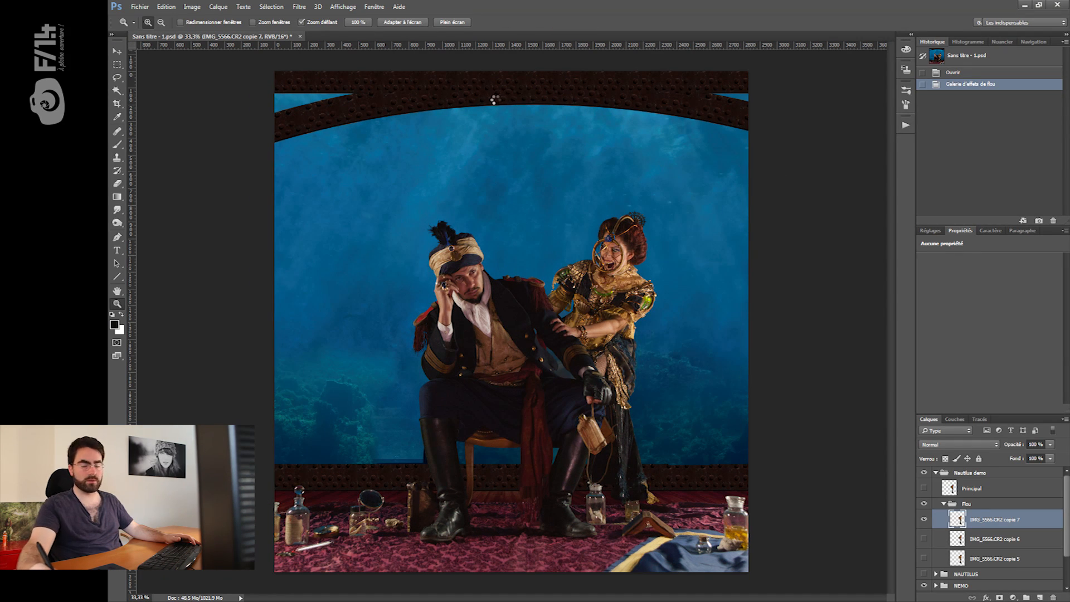
- Hide IMG_5566.CR2 copie 6 and copie 7, and show and select IMG_5566.CR2 copie 5
{"action": "left_click", "coordinate": [923, 540]}
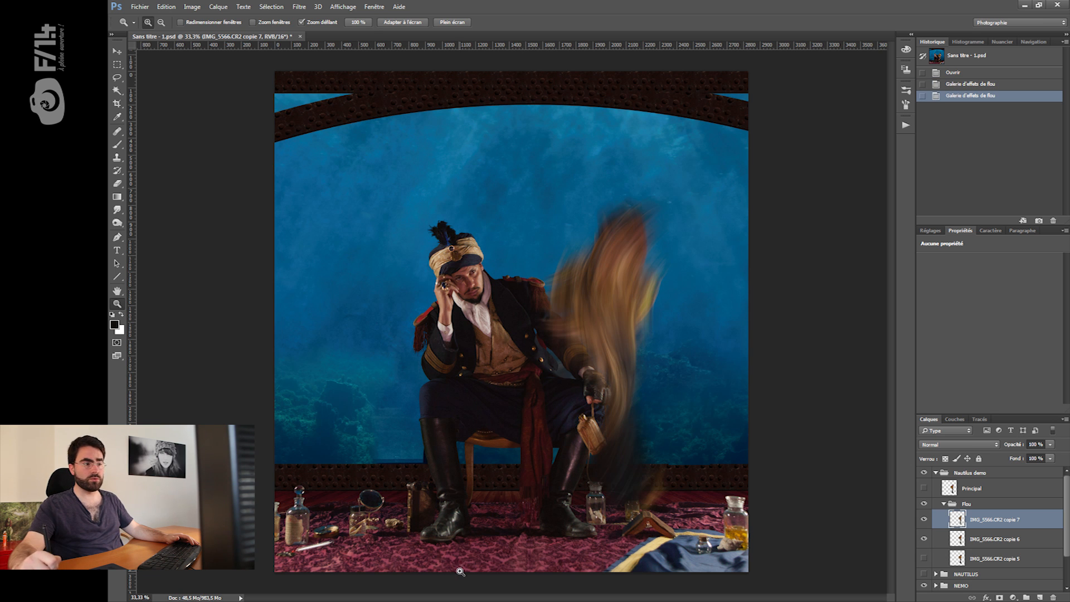
{"action": "left_click_drag", "start_coordinate": [927, 520], "coordinate": [924, 539]}
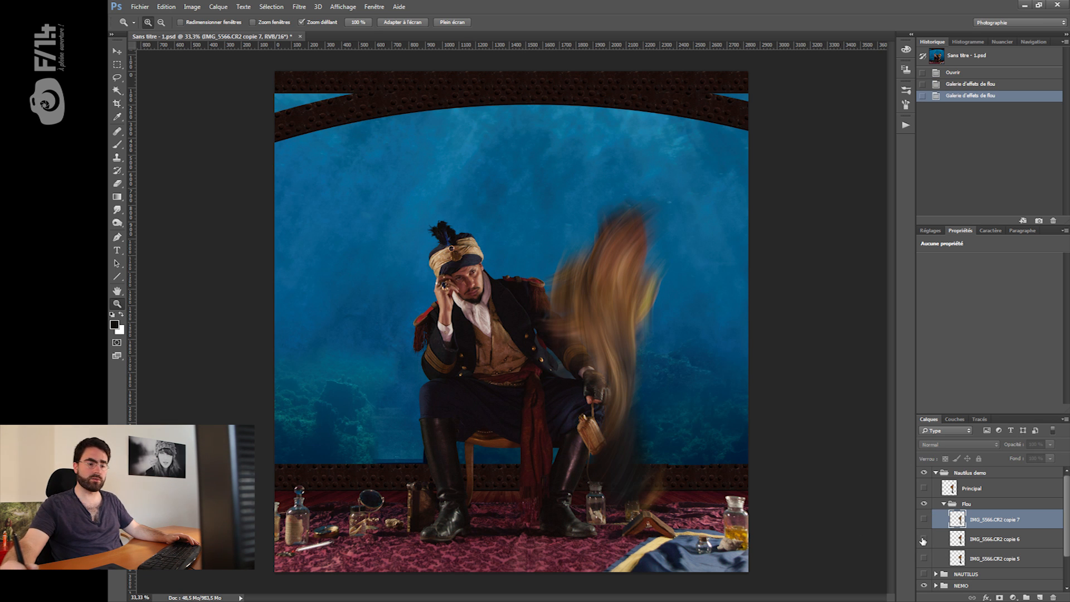
{"action": "left_click", "coordinate": [983, 559]}
{"action": "left_click", "coordinate": [923, 559]}
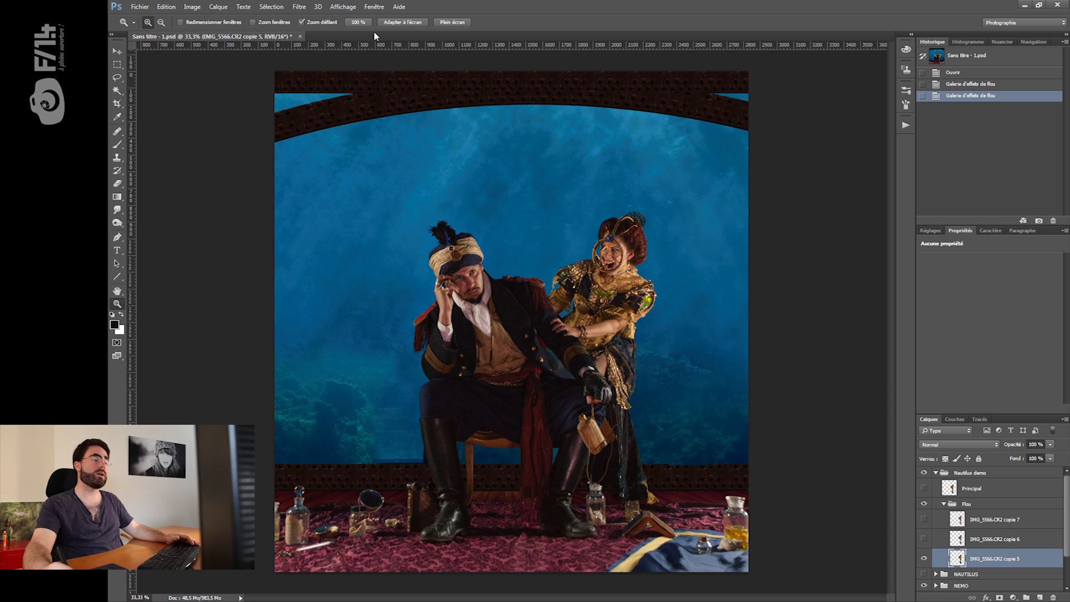
- Apply a Gaussian blur with a radius of about 20.9 pixels to IMG_5566.CR2 copie 5
{"action": "left_click", "coordinate": [271, 7]}
{"action": "mouse_move", "coordinate": [300, 7]}
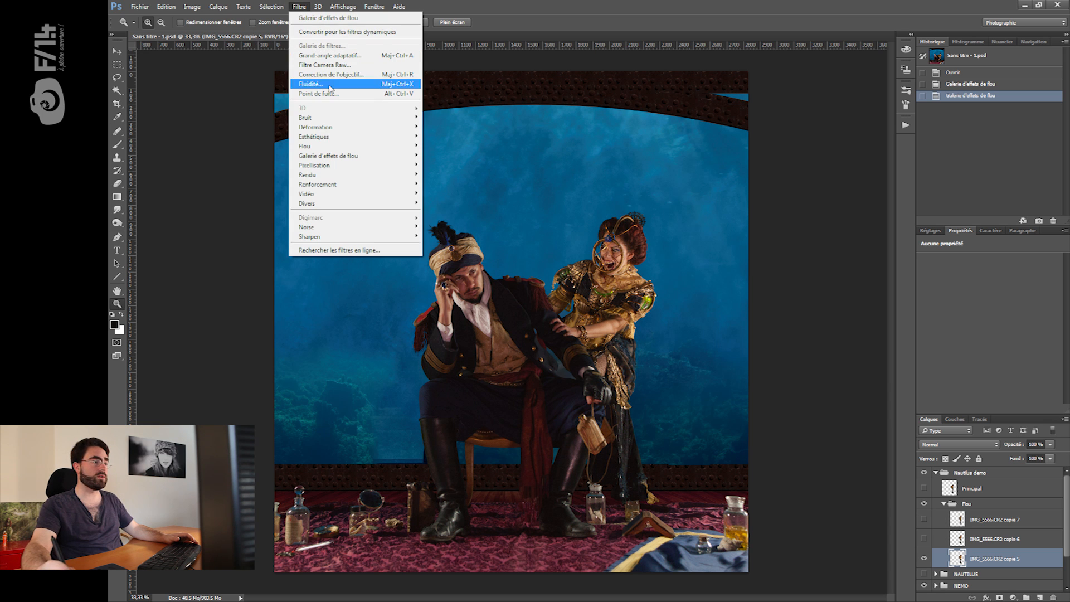
{"action": "mouse_move", "coordinate": [346, 146]}
{"action": "left_click", "coordinate": [249, 175]}
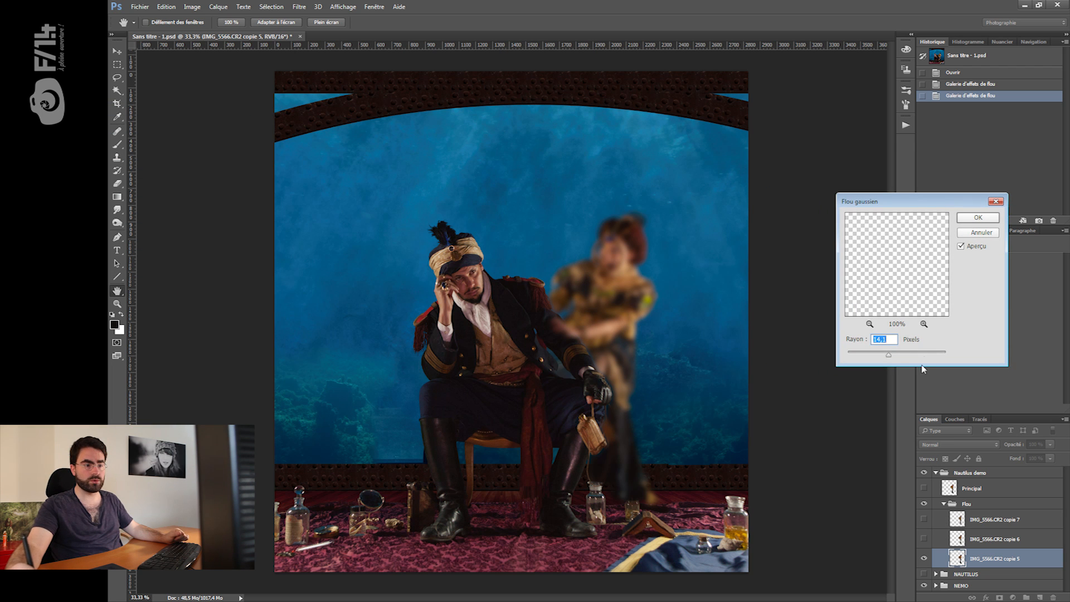
{"action": "left_click_drag", "start_coordinate": [889, 357], "coordinate": [894, 359]}
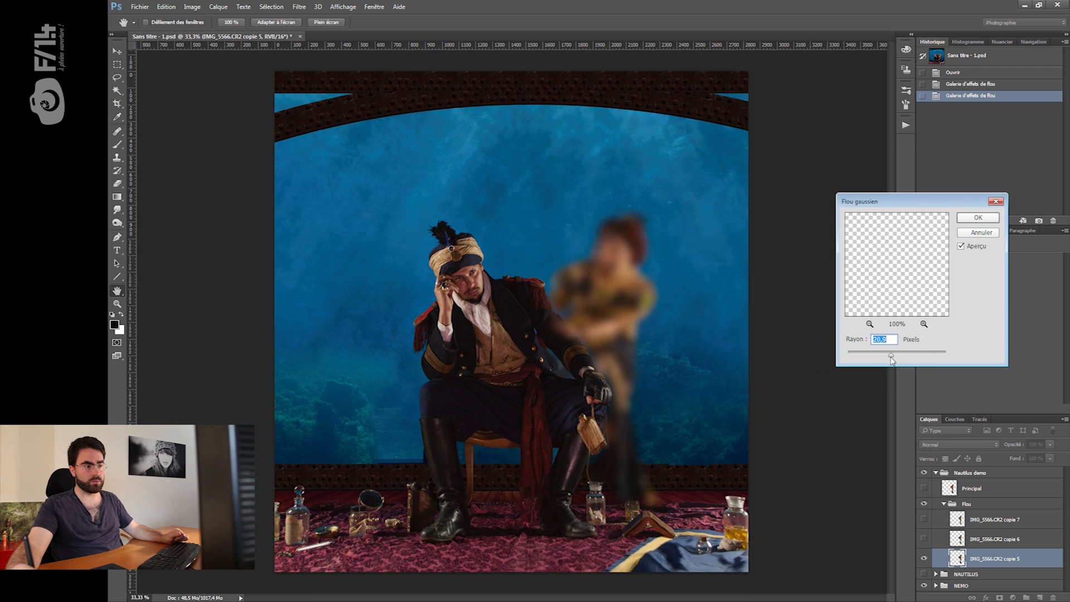
{"action": "left_click", "coordinate": [979, 217]}
- Move the empty layer Calque 60 beneath IMG_5566.CR2 copie 5 and switch to the Brush tool
{"action": "key", "text": "z"}
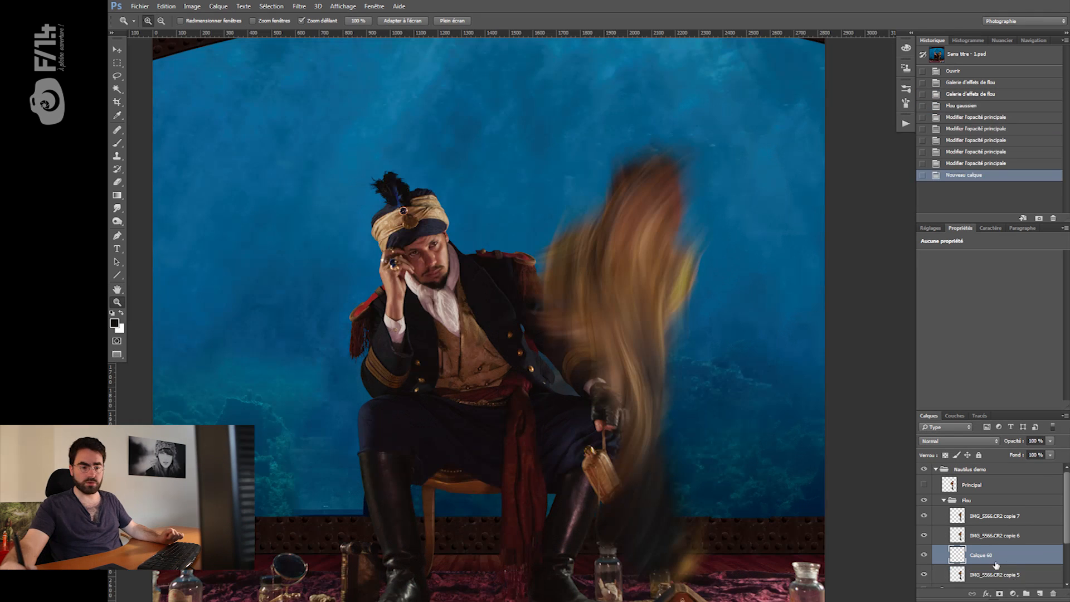
{"action": "left_click_drag", "start_coordinate": [996, 556], "coordinate": [992, 575]}
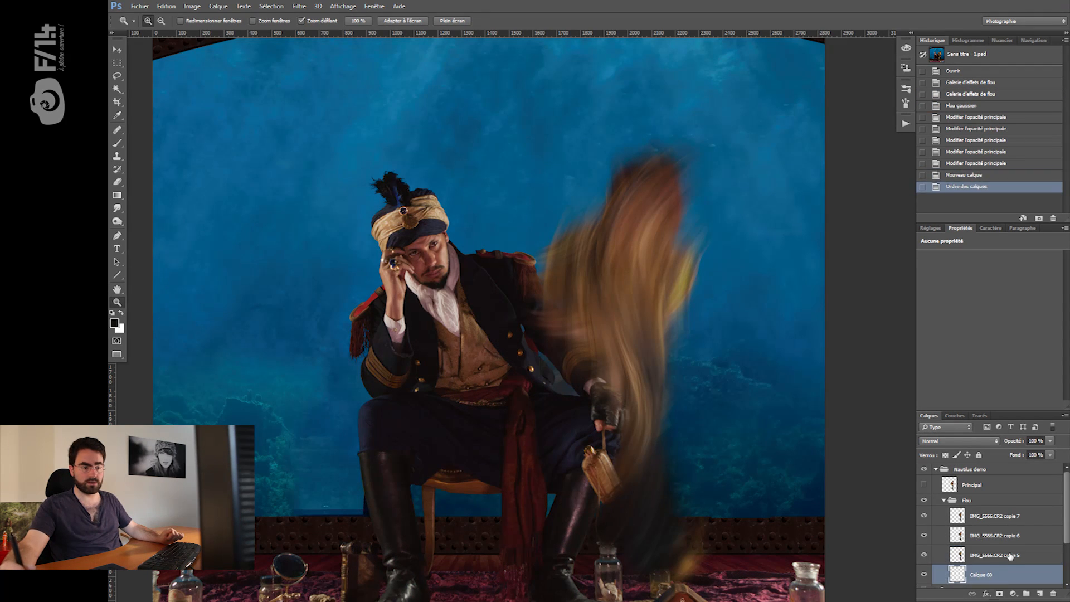
{"action": "key", "text": "b"}
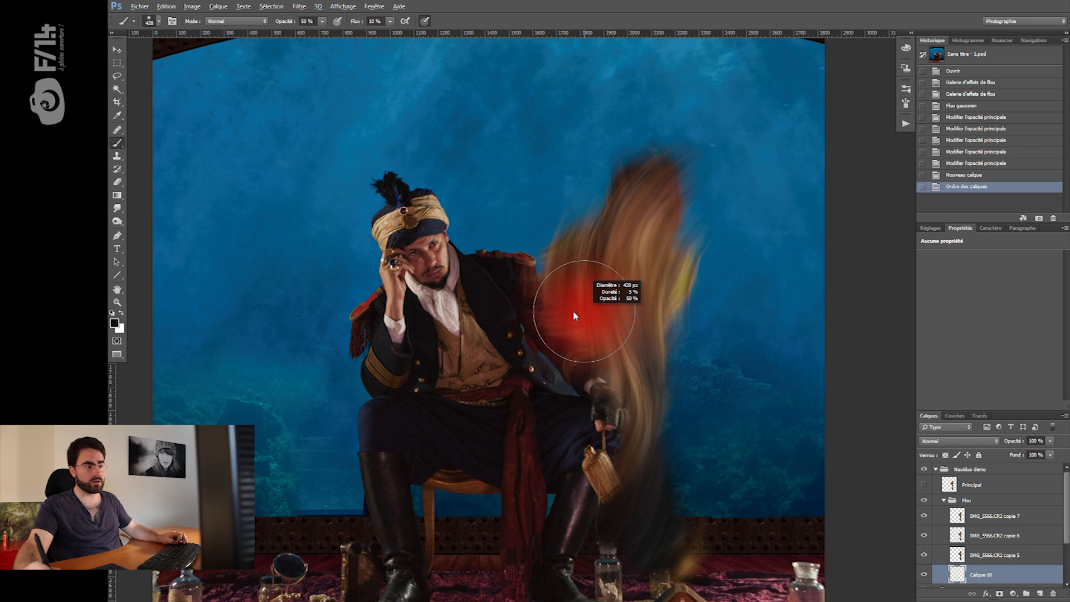
- Toggle the three blurred copies so that only IMG_5566.CR2 copie 5 is hidden and copies 6 and 7 are shown
{"action": "left_click", "coordinate": [925, 536]}
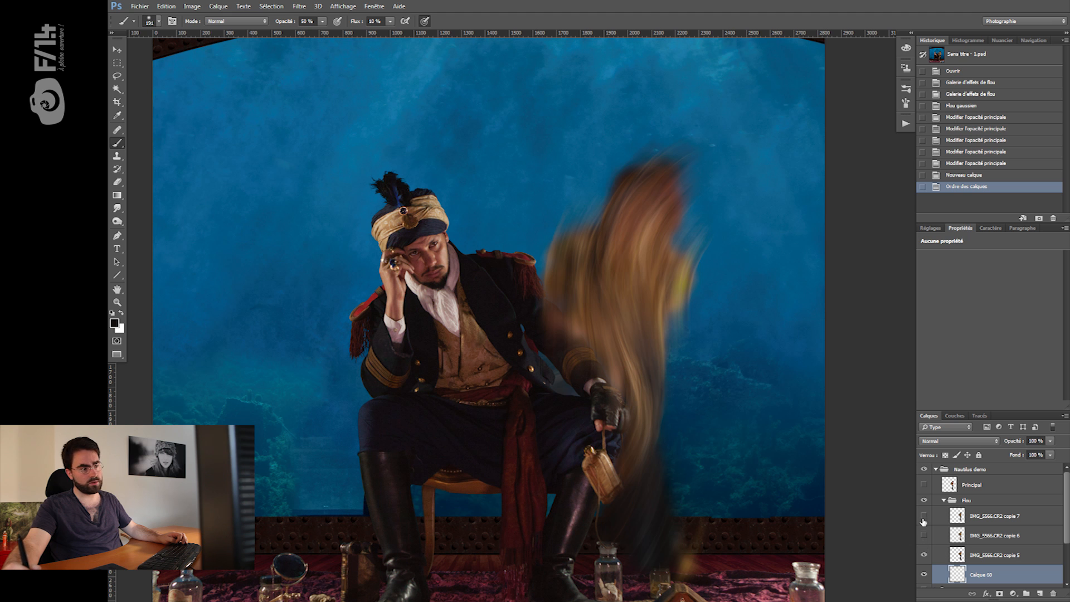
{"action": "left_click", "coordinate": [923, 518]}
{"action": "left_click", "coordinate": [925, 555]}
{"action": "left_click", "coordinate": [924, 535]}
{"action": "left_click", "coordinate": [925, 517]}
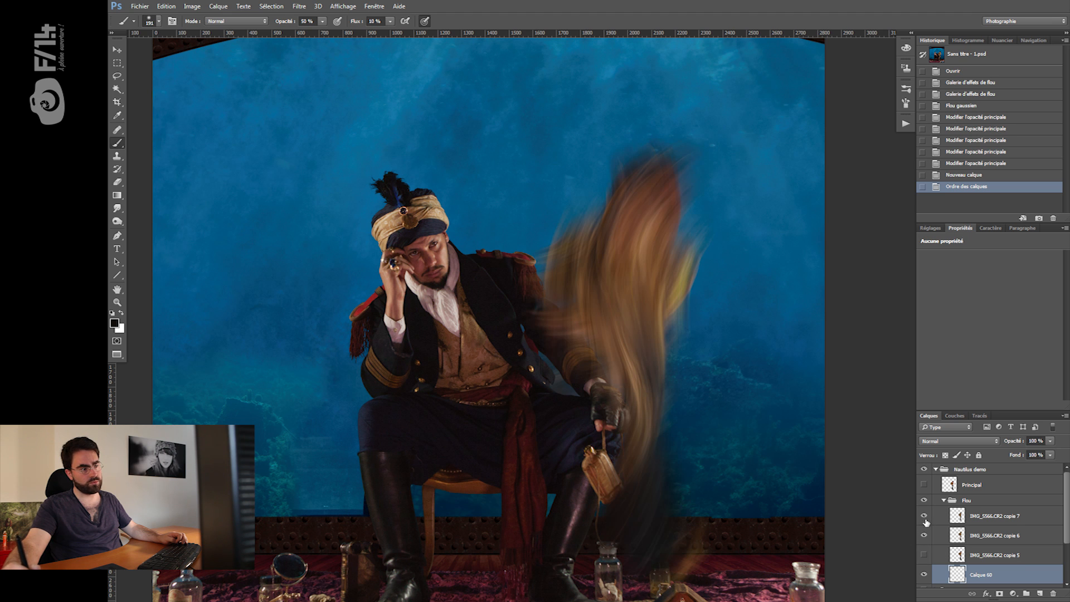
- Sample a brown from the blurred figure and paint it on Calque 60 over the man's sleeve with a 166 px brush at 100% opacity
{"action": "left_click", "coordinate": [580, 291], "text": "alt"}
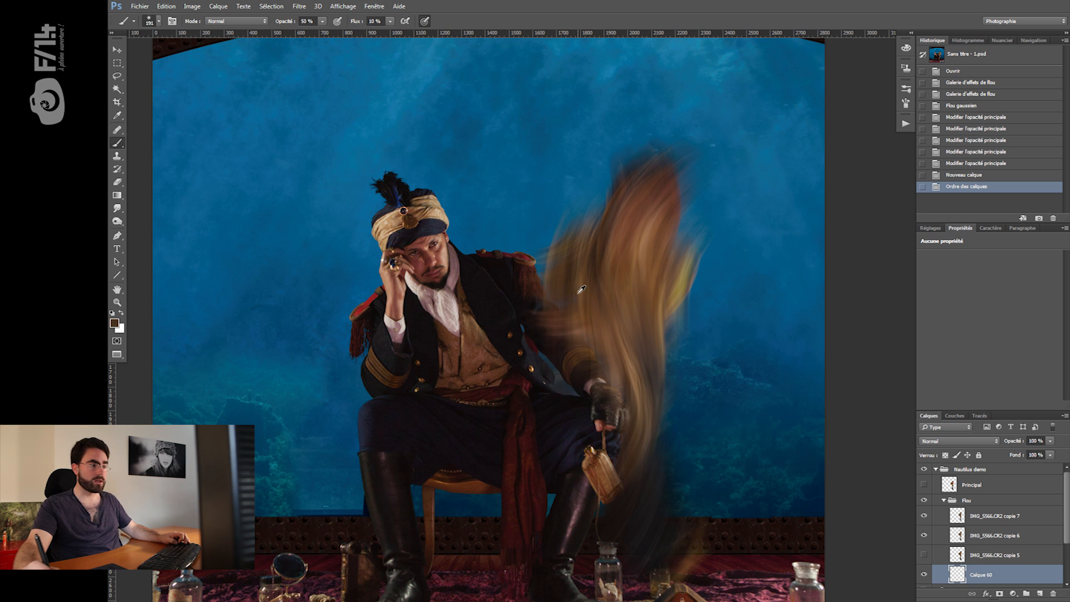
{"action": "right_click", "coordinate": [552, 286], "text": "alt"}
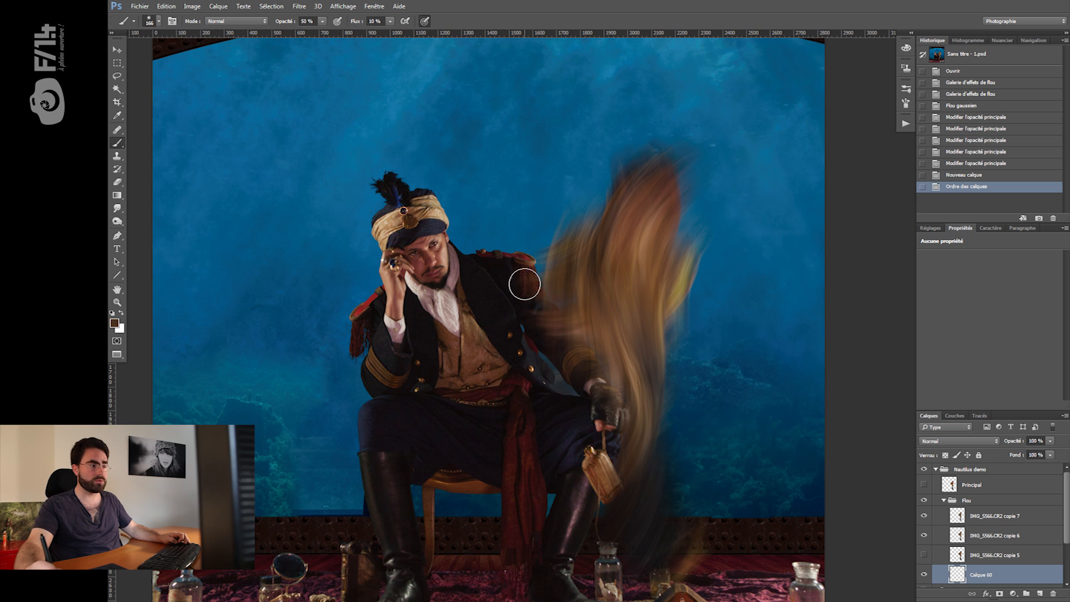
{"action": "key", "text": "0"}
{"action": "mouse_move", "coordinate": [564, 316]}
{"action": "left_mouse_down"}
{"action": "mouse_move", "coordinate": [582, 368]}
{"action": "mouse_move", "coordinate": [609, 370]}
{"action": "mouse_move", "coordinate": [571, 385]}
{"action": "mouse_move", "coordinate": [523, 331]}
{"action": "mouse_move", "coordinate": [583, 396]}
{"action": "mouse_move", "coordinate": [546, 377]}
{"action": "mouse_move", "coordinate": [523, 327]}
{"action": "mouse_move", "coordinate": [538, 336]}
{"action": "mouse_move", "coordinate": [517, 310]}
{"action": "left_mouse_up"}
{"action": "mouse_move", "coordinate": [518, 311]}
{"action": "left_mouse_down"}
{"action": "mouse_move", "coordinate": [522, 335]}
{"action": "mouse_move", "coordinate": [556, 336]}
{"action": "mouse_move", "coordinate": [597, 349]}
{"action": "left_mouse_up"}
{"action": "left_click_drag", "start_coordinate": [590, 343], "coordinate": [599, 354]}
{"action": "left_click_drag", "start_coordinate": [595, 348], "coordinate": [598, 353]}
- Show IMG_5566.CR2 copie 5 again and lower the opacity of copies 5, 6 and 7 in the Flou group
{"action": "left_click", "coordinate": [925, 555]}
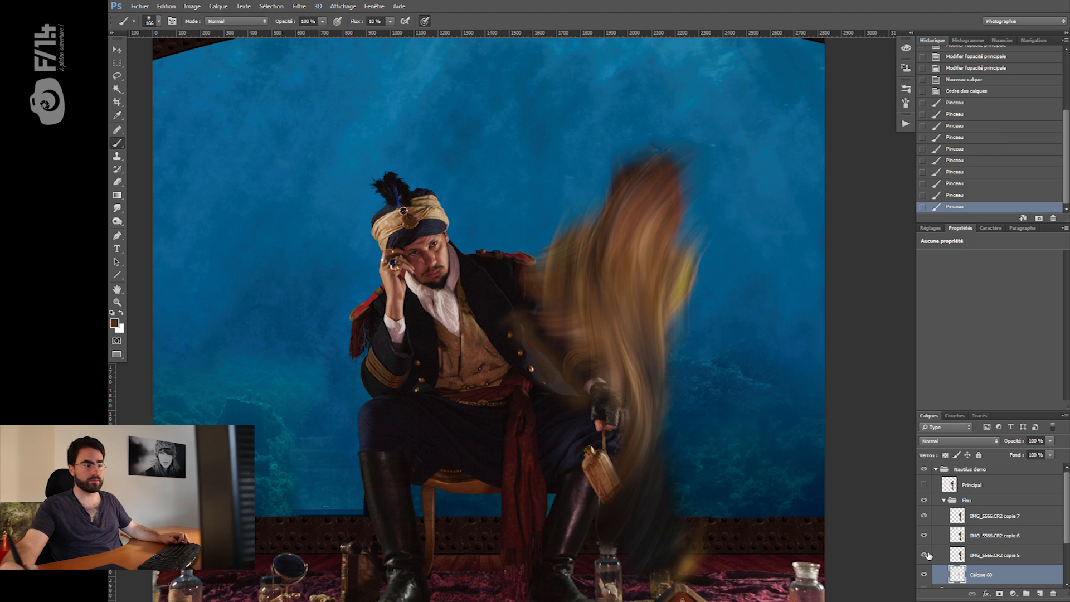
{"action": "left_click", "coordinate": [996, 551]}
{"action": "left_click_drag", "start_coordinate": [1011, 441], "coordinate": [977, 443]}
{"action": "left_click", "coordinate": [997, 536]}
{"action": "left_click", "coordinate": [983, 516]}
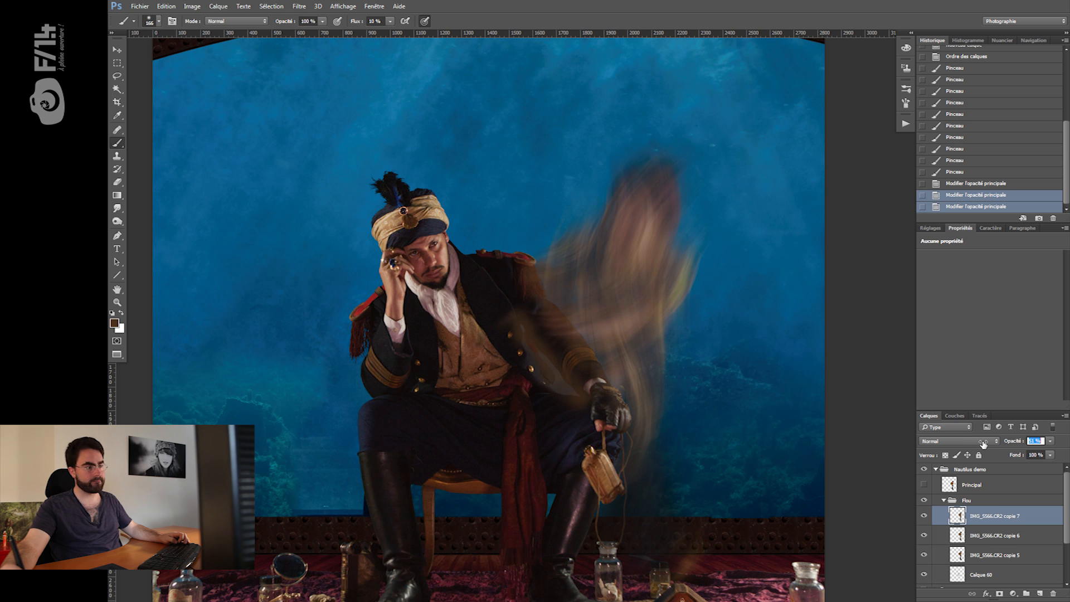
- Paint more sampled blur colours on Calque 60 between the man's sleeve and the blurred woman
{"action": "left_click", "coordinate": [989, 572]}
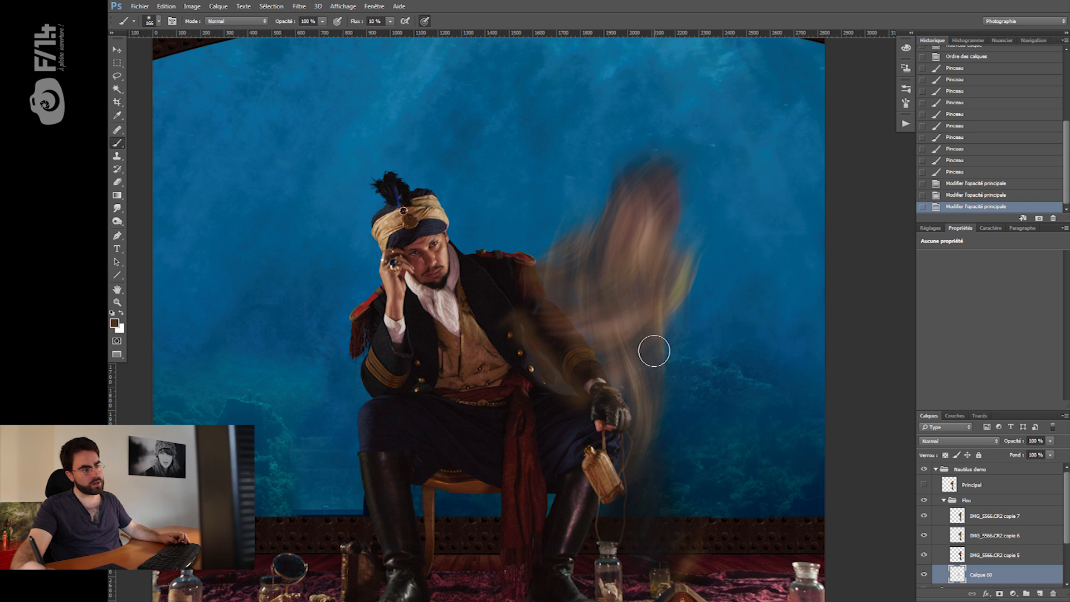
{"action": "left_click", "coordinate": [572, 299], "text": "alt"}
{"action": "left_click", "coordinate": [584, 295]}
{"action": "mouse_move", "coordinate": [585, 296]}
{"action": "left_mouse_down"}
{"action": "mouse_move", "coordinate": [609, 367]}
{"action": "mouse_move", "coordinate": [562, 322]}
{"action": "mouse_move", "coordinate": [544, 327]}
{"action": "left_mouse_up"}
{"action": "left_click", "coordinate": [608, 354], "text": "alt"}
{"action": "key", "text": "space"}
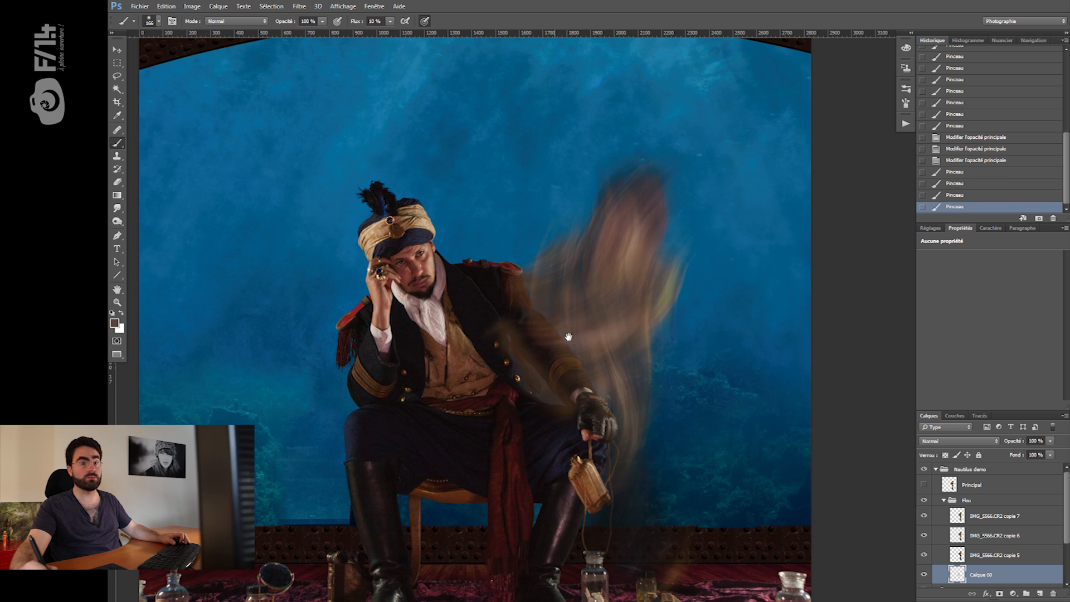
- Show and select the Principal layer and add a black layer mask that hides all of it
{"action": "left_click", "coordinate": [923, 485]}
{"action": "left_click", "coordinate": [971, 486]}
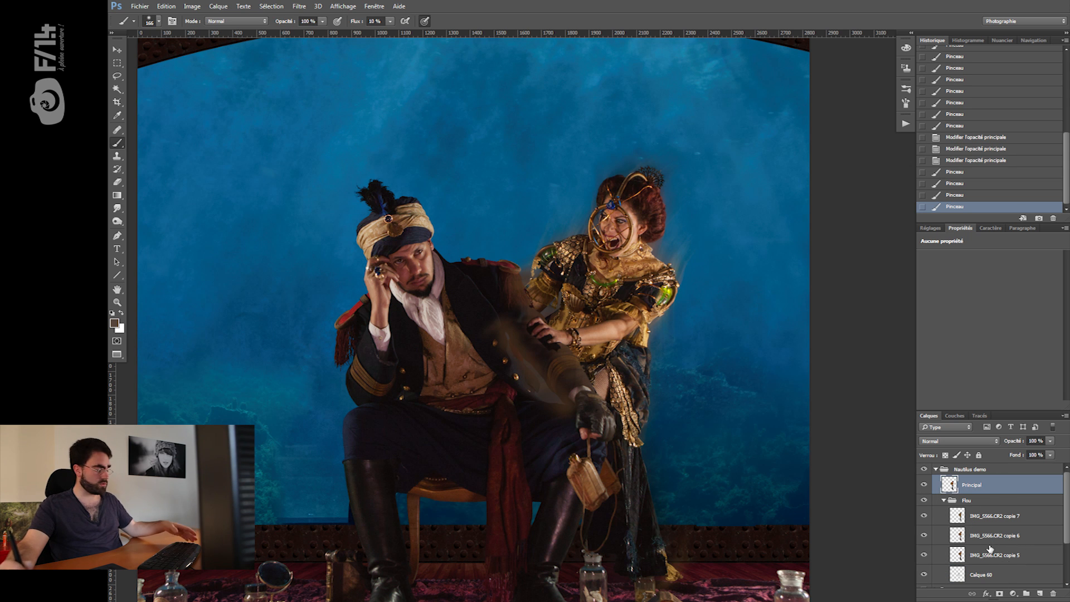
{"action": "left_click", "coordinate": [1000, 594], "text": "alt"}
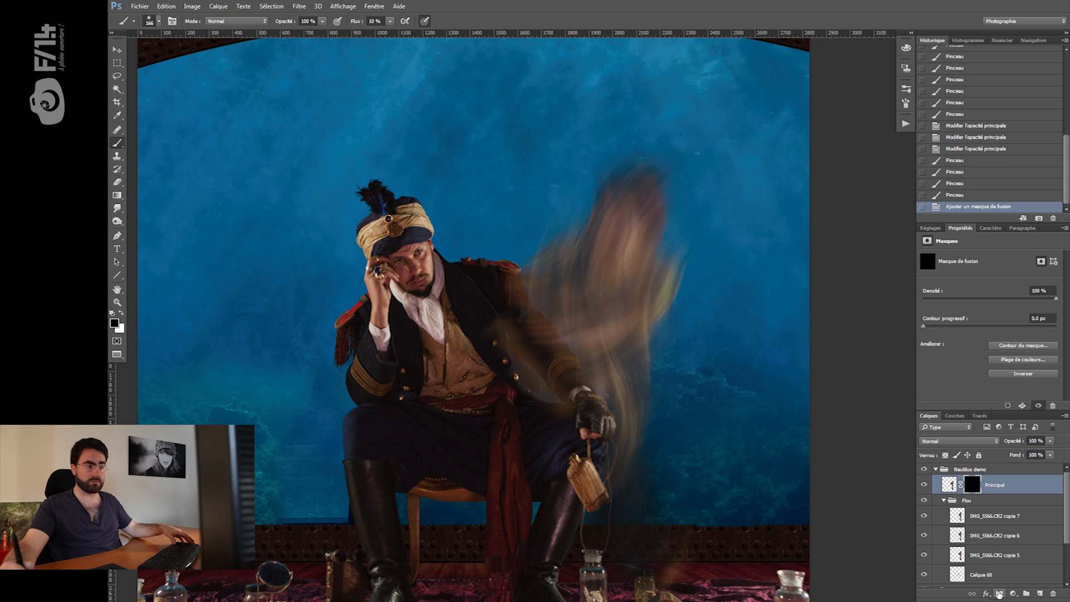
- Reveal the woman's face on the Principal mask by painting white with a 123 px brush at 50% opacity and 10% flow
{"action": "left_click_drag", "start_coordinate": [577, 250], "coordinate": [585, 249], "text": "alt"}
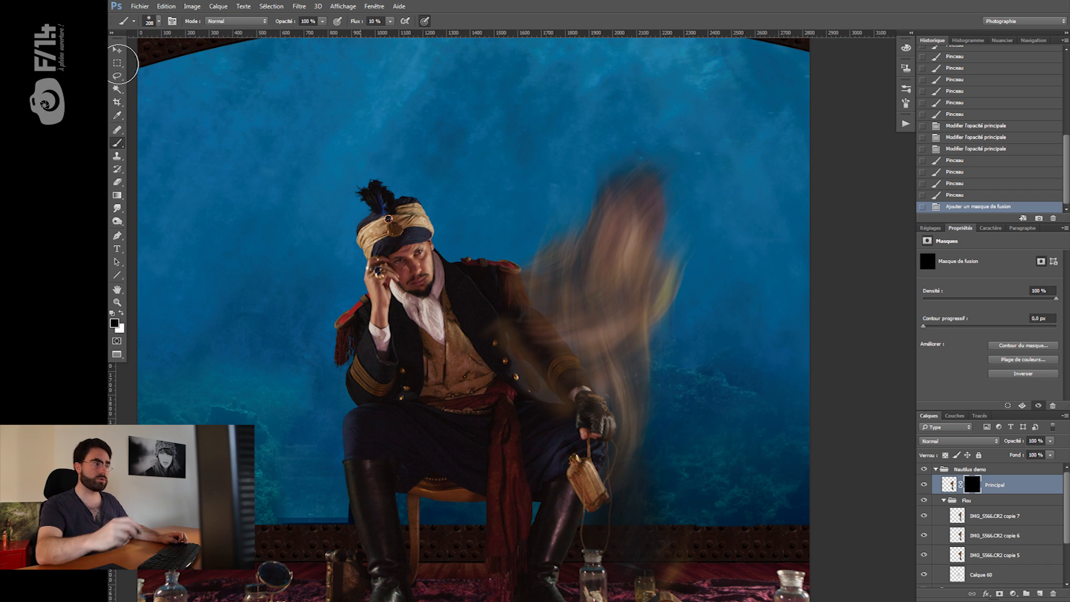
{"action": "left_click_drag", "start_coordinate": [612, 234], "coordinate": [549, 229], "text": "alt"}
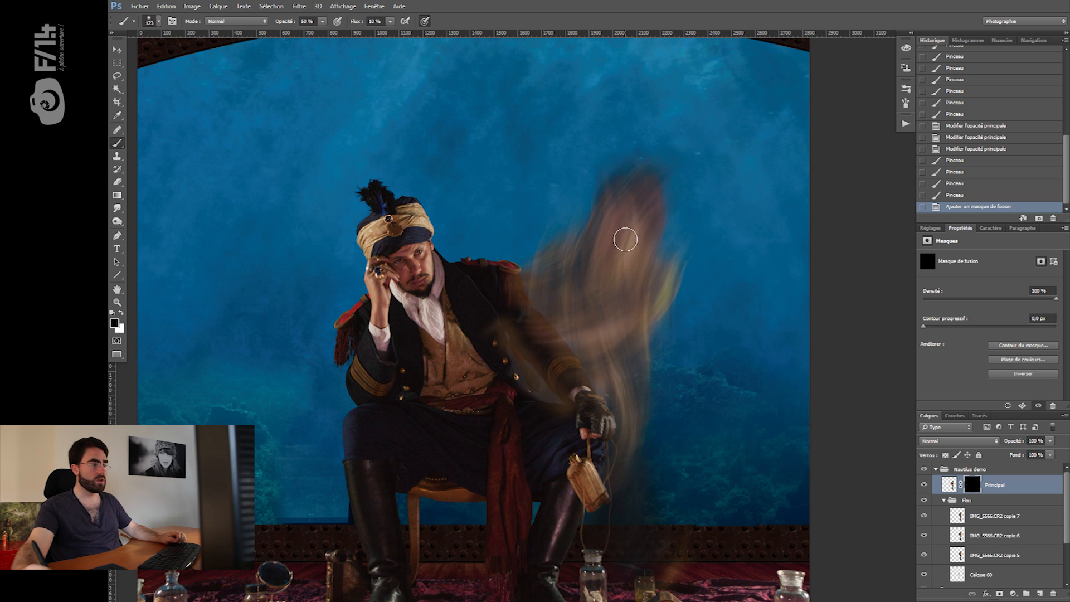
{"action": "key", "text": "x"}
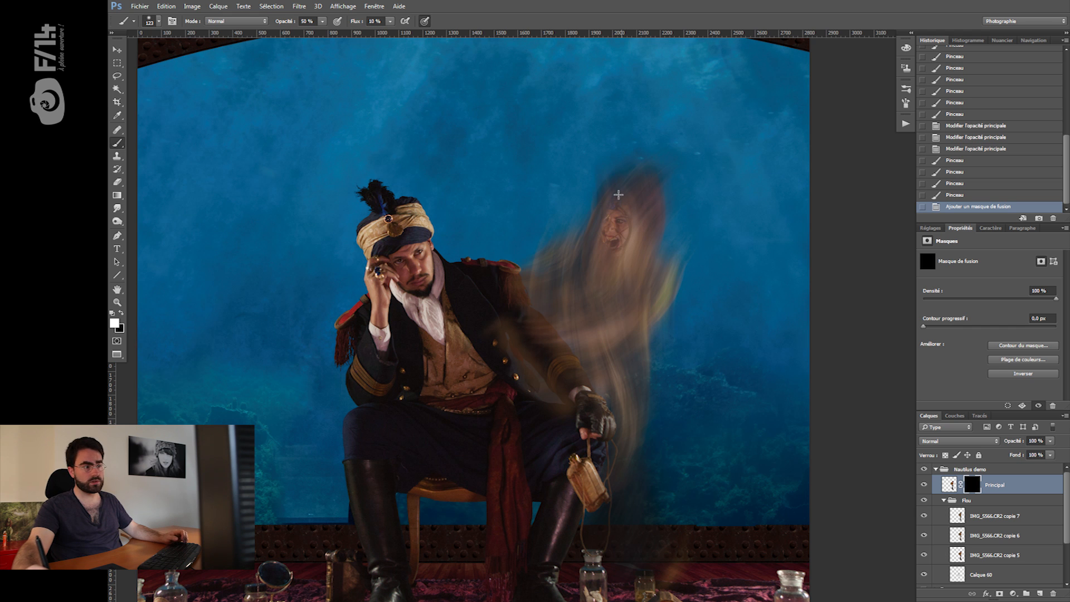
{"action": "mouse_move", "coordinate": [607, 245]}
{"action": "left_mouse_down"}
{"action": "mouse_move", "coordinate": [609, 222]}
{"action": "mouse_move", "coordinate": [607, 231]}
{"action": "mouse_move", "coordinate": [622, 232]}
{"action": "mouse_move", "coordinate": [627, 210]}
{"action": "mouse_move", "coordinate": [616, 248]}
{"action": "left_mouse_up"}
- Reveal the woman's forearm and upper arm on the Principal mask, briefly disabling the mask to compare with the full layer
{"action": "right_click", "coordinate": [603, 340], "text": "alt"}
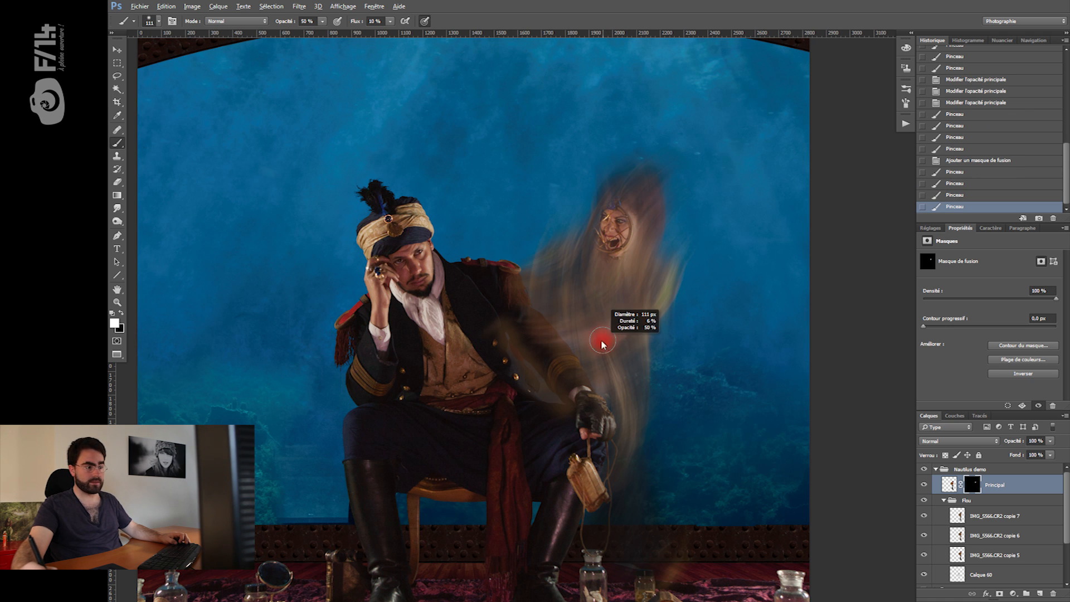
{"action": "left_click", "coordinate": [618, 327]}
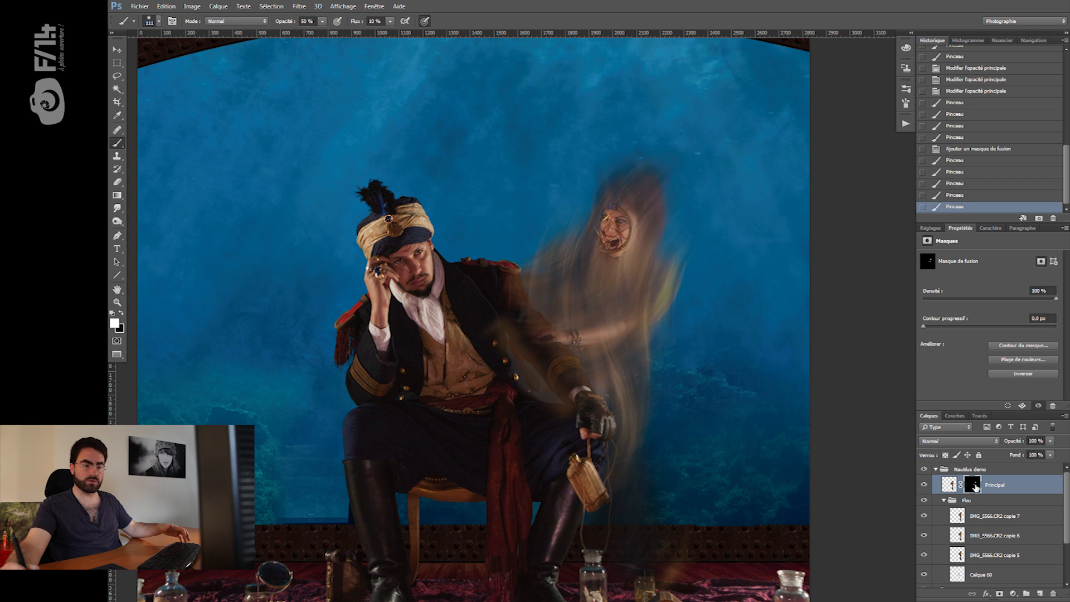
{"action": "left_click", "coordinate": [974, 488], "text": "shift"}
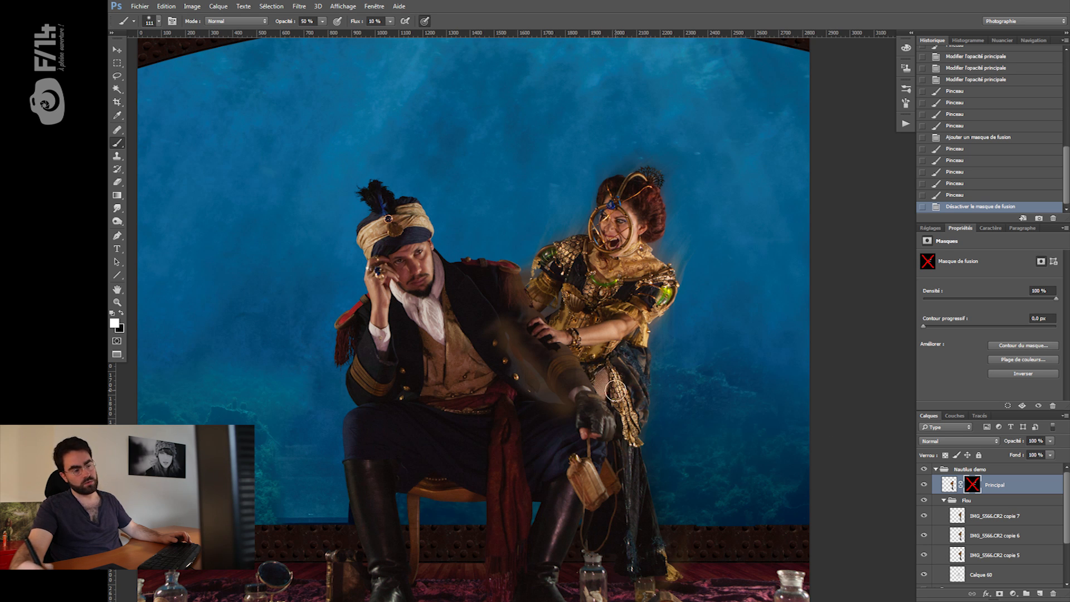
{"action": "left_click", "coordinate": [972, 488], "text": "shift"}
{"action": "right_click", "coordinate": [622, 382], "text": "alt"}
{"action": "mouse_move", "coordinate": [646, 282]}
{"action": "left_mouse_down"}
{"action": "mouse_move", "coordinate": [617, 325]}
{"action": "mouse_move", "coordinate": [641, 314]}
{"action": "left_mouse_up"}
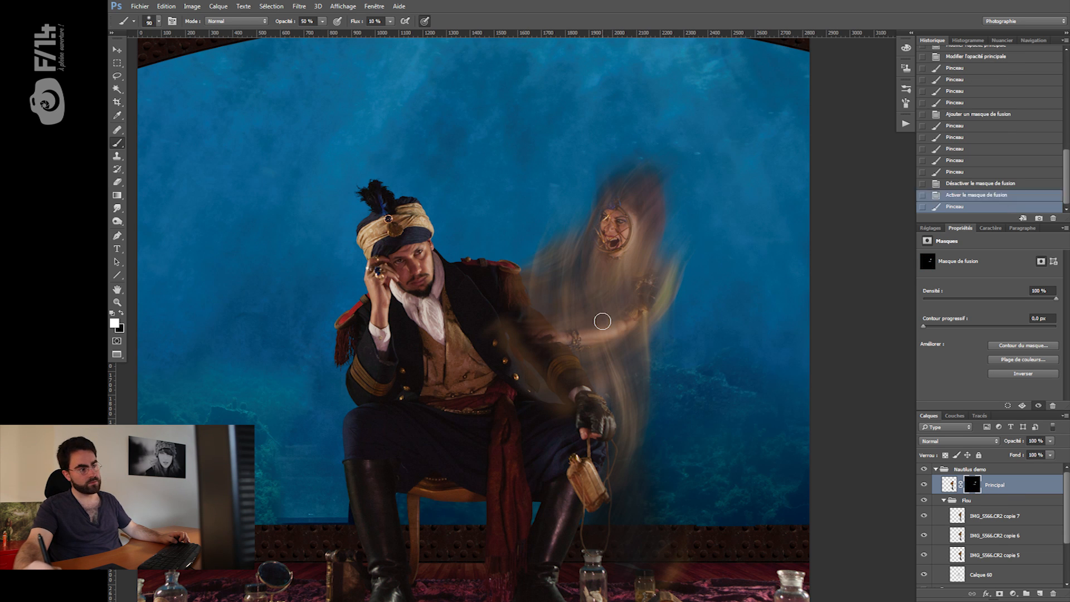
- Paint white on the Principal mask to partly reveal the woman's shoulders, bodice and the upper part of her skirt
{"action": "left_click_drag", "start_coordinate": [565, 260], "coordinate": [549, 274]}
{"action": "left_click_drag", "start_coordinate": [569, 262], "coordinate": [543, 277]}
{"action": "mouse_move", "coordinate": [641, 273]}
{"action": "left_mouse_down"}
{"action": "mouse_move", "coordinate": [654, 261]}
{"action": "mouse_move", "coordinate": [623, 262]}
{"action": "mouse_move", "coordinate": [635, 282]}
{"action": "mouse_move", "coordinate": [625, 279]}
{"action": "left_mouse_up"}
{"action": "right_click", "coordinate": [636, 286], "text": "alt"}
{"action": "left_click_drag", "start_coordinate": [619, 279], "coordinate": [607, 295]}
{"action": "left_click_drag", "start_coordinate": [589, 365], "coordinate": [609, 352]}
{"action": "left_click_drag", "start_coordinate": [613, 352], "coordinate": [597, 368]}
{"action": "left_click_drag", "start_coordinate": [608, 356], "coordinate": [594, 374]}
{"action": "left_click_drag", "start_coordinate": [599, 368], "coordinate": [614, 412]}
{"action": "left_click_drag", "start_coordinate": [614, 407], "coordinate": [612, 427]}
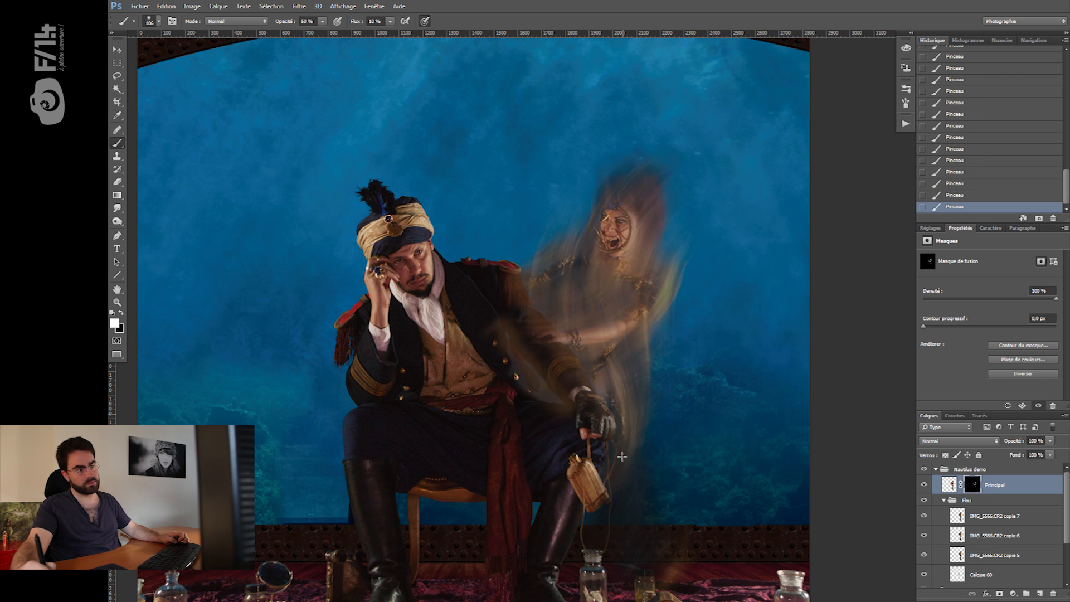
- Reveal the woman's hand resting on the man's sleeve on the Principal mask using smaller white brush strokes
{"action": "right_click", "coordinate": [532, 339], "text": "alt"}
{"action": "mouse_move", "coordinate": [541, 335]}
{"action": "left_mouse_down"}
{"action": "mouse_move", "coordinate": [579, 334]}
{"action": "mouse_move", "coordinate": [553, 326]}
{"action": "mouse_move", "coordinate": [569, 332]}
{"action": "left_mouse_up"}
{"action": "right_click", "coordinate": [535, 302], "text": "alt"}
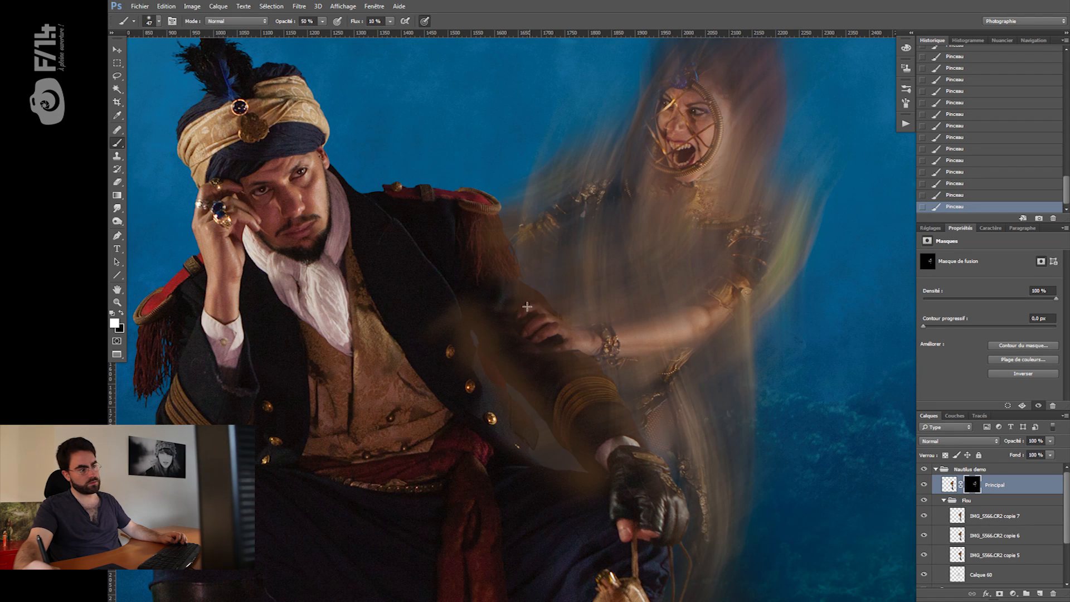
{"action": "left_click_drag", "start_coordinate": [483, 327], "coordinate": [464, 327]}
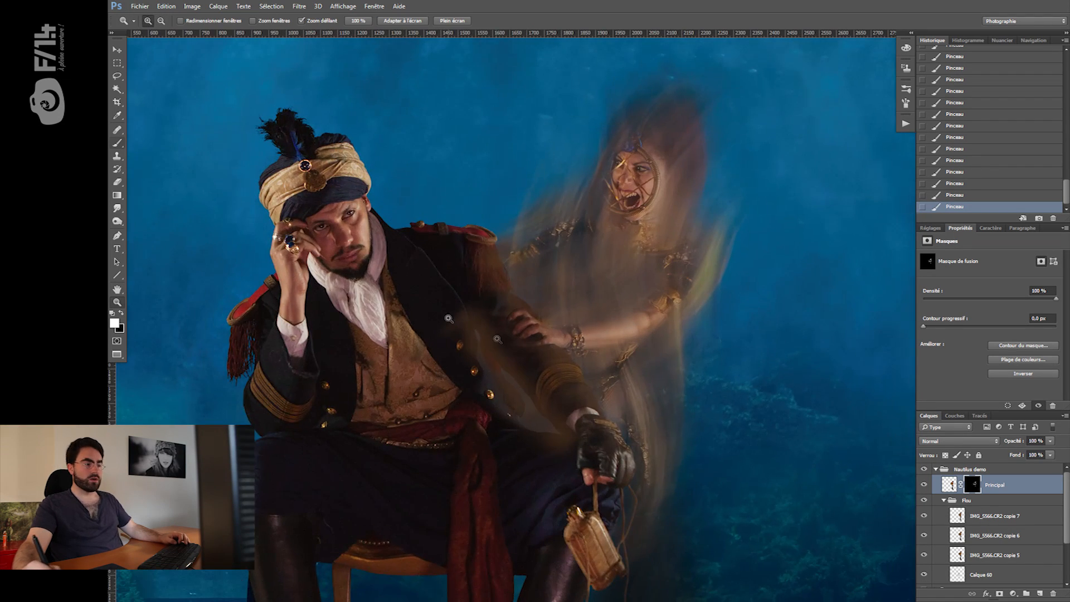
{"action": "right_click", "coordinate": [507, 361], "text": "alt"}
{"action": "left_click_drag", "start_coordinate": [535, 316], "coordinate": [516, 325]}
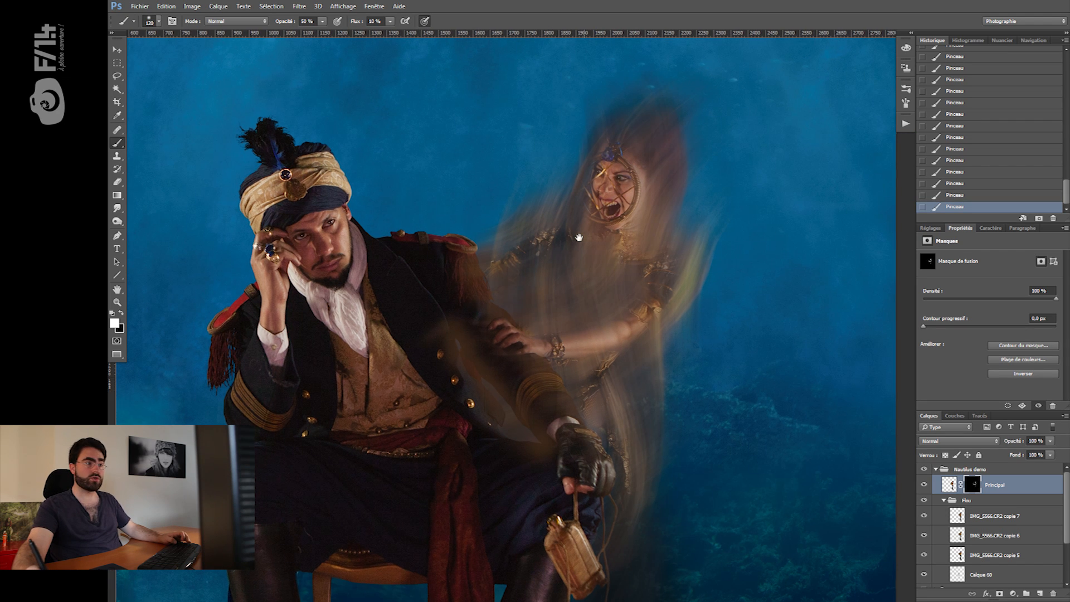
{"action": "left_click_drag", "start_coordinate": [552, 227], "coordinate": [541, 231]}
{"action": "key", "text": "z"}
{"action": "left_click_drag", "start_coordinate": [524, 320], "coordinate": [491, 319]}
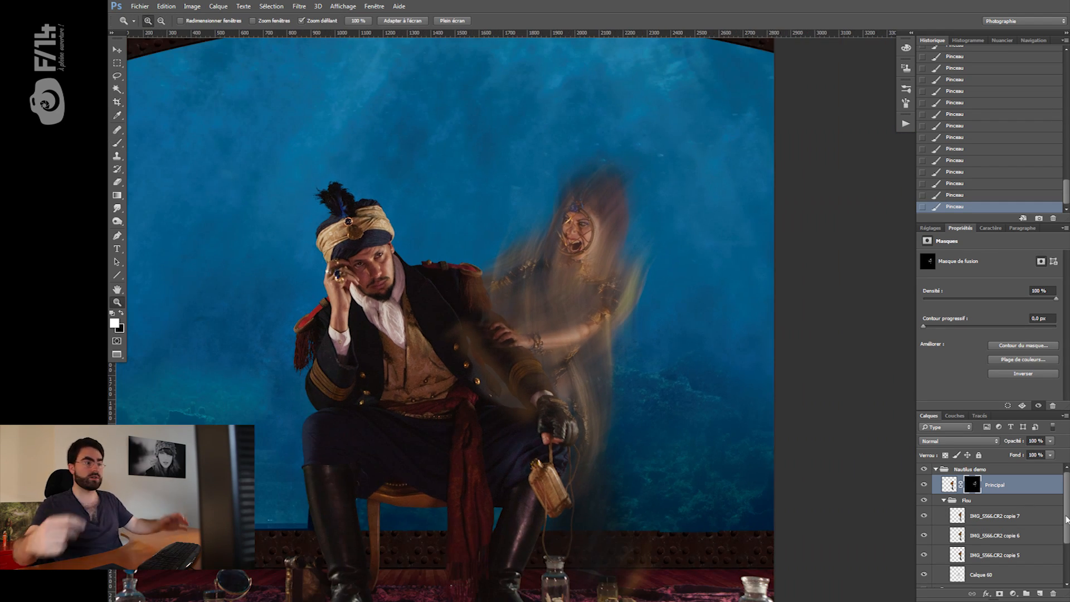
- Add white layer masks to IMG_5566.CR2 copie 6, copie 7 and copie 5 in the Flou group
{"action": "left_click", "coordinate": [989, 504]}
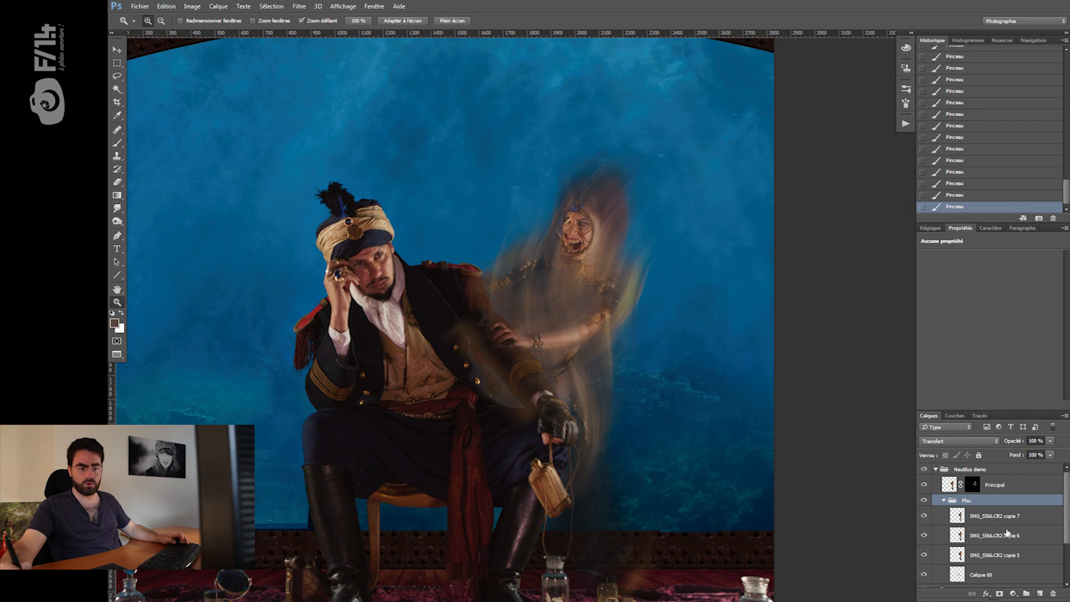
{"action": "left_click", "coordinate": [1007, 534]}
{"action": "left_click", "coordinate": [999, 594]}
{"action": "left_click", "coordinate": [1007, 519]}
{"action": "left_click", "coordinate": [999, 594]}
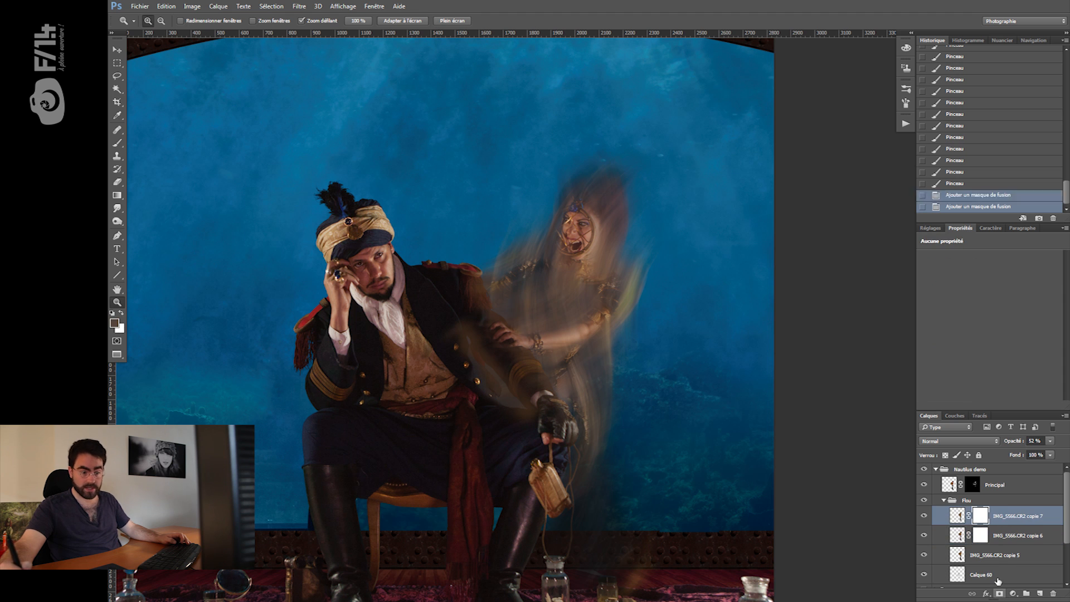
{"action": "left_click", "coordinate": [1003, 554]}
{"action": "left_click", "coordinate": [999, 593]}
- Paint black on the IMG_5566.CR2 copie 7 mask to soften the blur beside the woman's elbow and outer arm
{"action": "left_click", "coordinate": [982, 521]}
{"action": "key", "text": "b"}
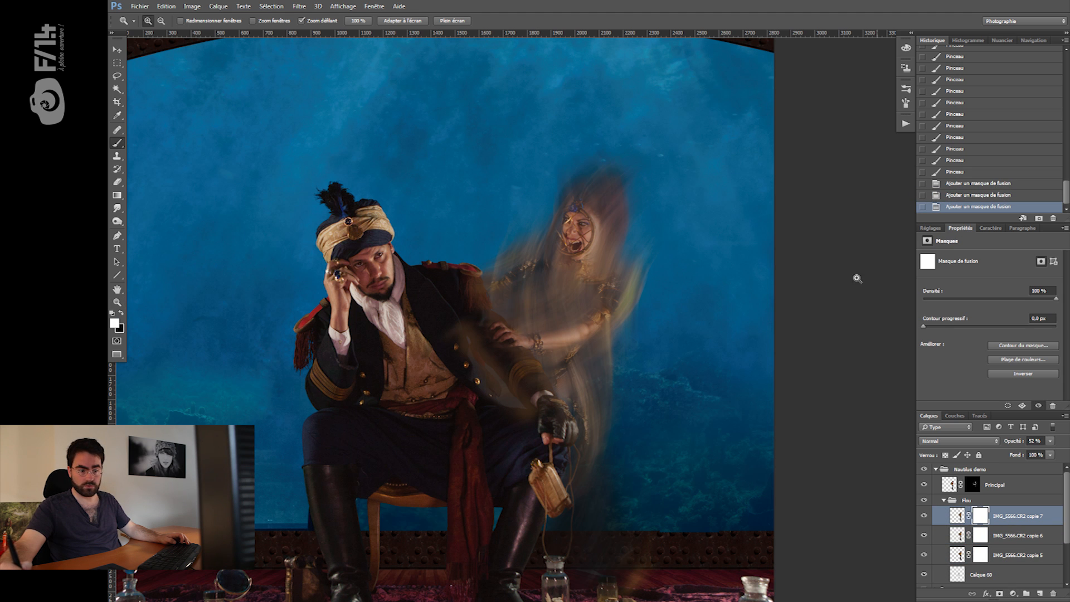
{"action": "key", "text": "["}
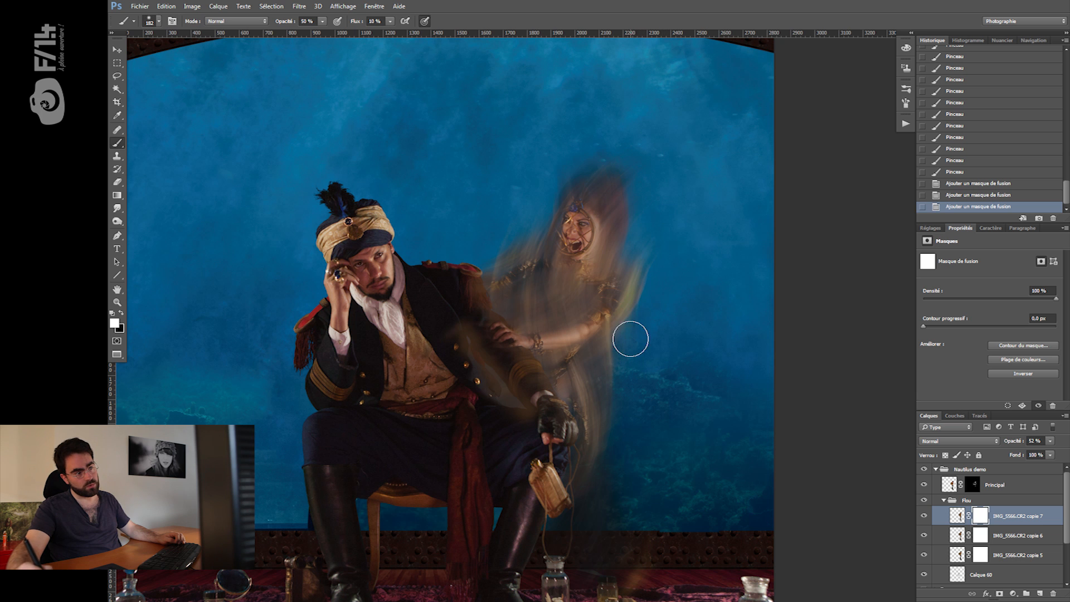
{"action": "left_click", "coordinate": [926, 518]}
{"action": "left_click", "coordinate": [926, 517]}
{"action": "key", "text": "x"}
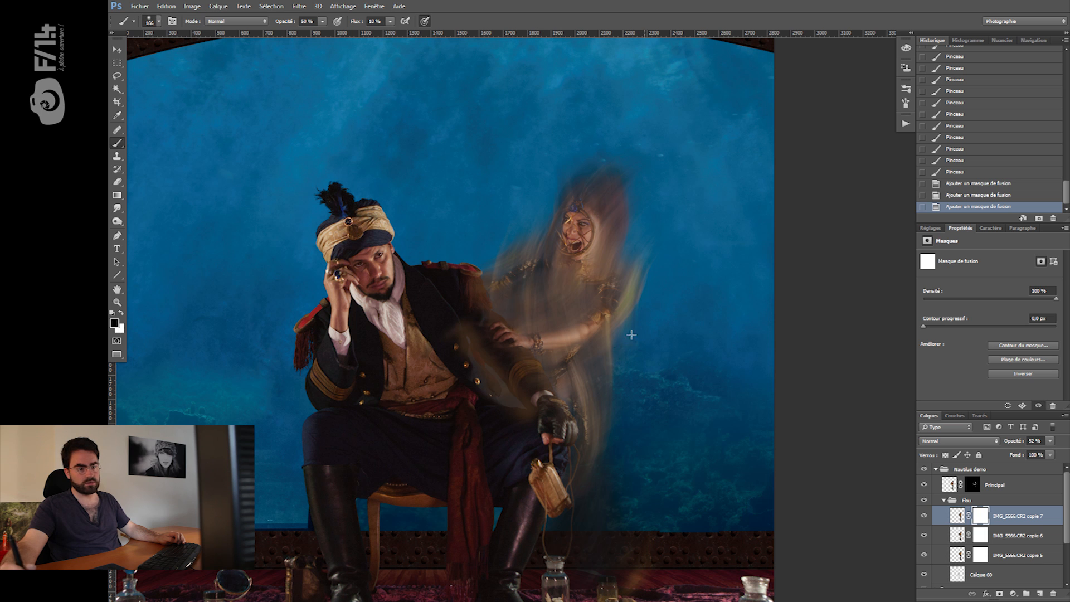
{"action": "mouse_move", "coordinate": [632, 324]}
{"action": "left_mouse_down"}
{"action": "mouse_move", "coordinate": [658, 235]}
{"action": "mouse_move", "coordinate": [626, 339]}
{"action": "left_mouse_up"}
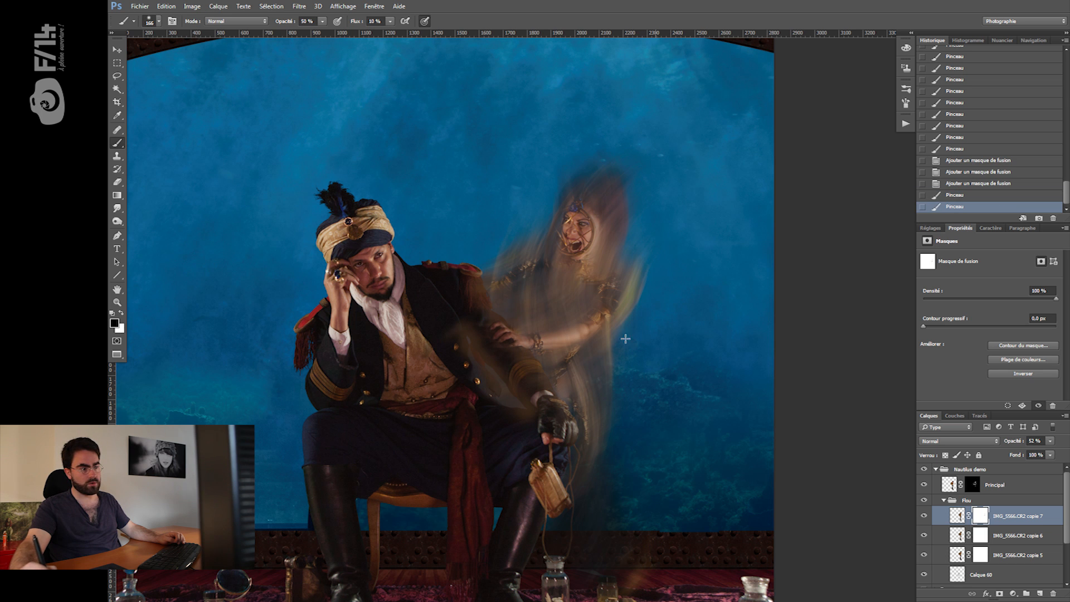
{"action": "right_click", "coordinate": [647, 293], "text": "alt"}
{"action": "mouse_move", "coordinate": [659, 251]}
{"action": "left_mouse_down"}
{"action": "mouse_move", "coordinate": [635, 311]}
{"action": "mouse_move", "coordinate": [677, 302]}
{"action": "mouse_move", "coordinate": [681, 266]}
{"action": "mouse_move", "coordinate": [623, 306]}
{"action": "mouse_move", "coordinate": [662, 259]}
{"action": "mouse_move", "coordinate": [646, 262]}
{"action": "mouse_move", "coordinate": [629, 270]}
{"action": "mouse_move", "coordinate": [642, 287]}
{"action": "mouse_move", "coordinate": [629, 322]}
{"action": "left_mouse_up"}
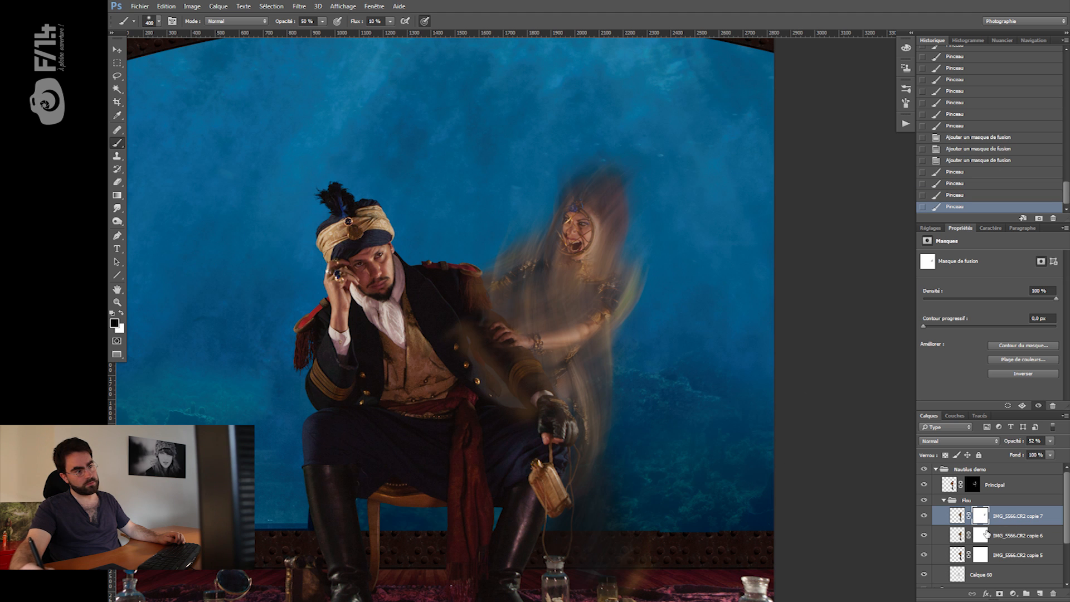
- Check IMG_5566.CR2 copie 6 by toggling its visibility, and paint black on its mask around the woman's shoulder nearest the man
{"action": "left_click", "coordinate": [924, 536]}
{"action": "left_click", "coordinate": [925, 537]}
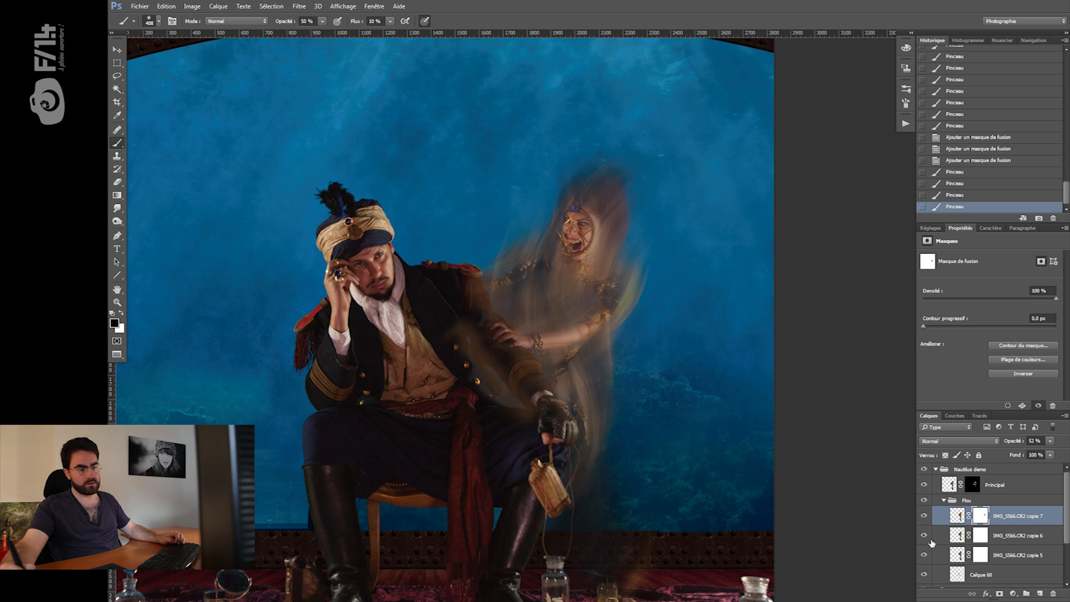
{"action": "left_click", "coordinate": [978, 536]}
{"action": "right_click", "coordinate": [506, 239], "text": "alt"}
{"action": "left_click", "coordinate": [524, 205]}
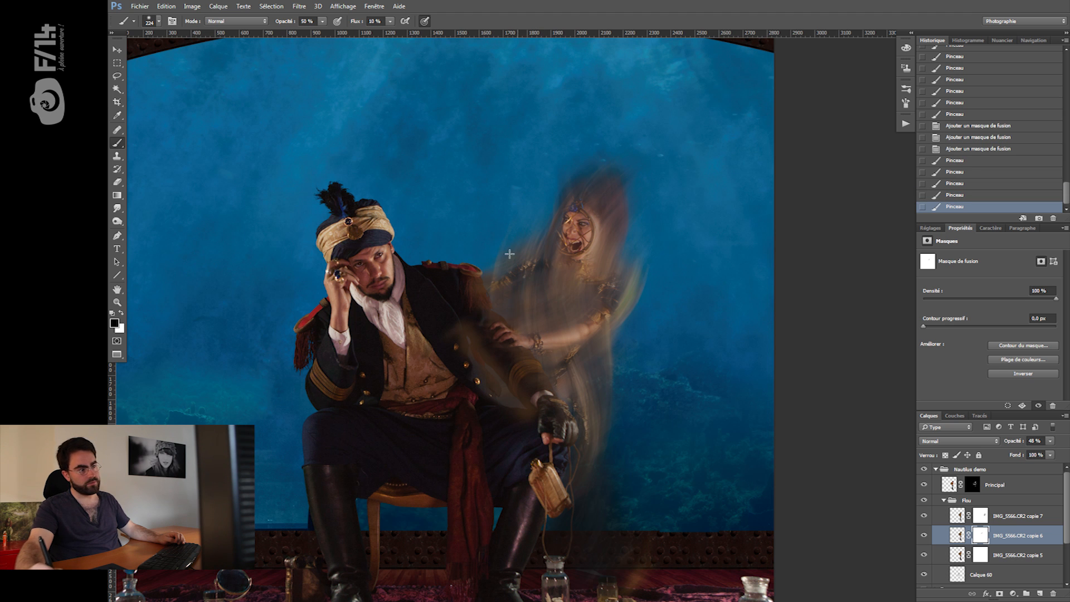
{"action": "left_click_drag", "start_coordinate": [469, 279], "coordinate": [466, 283]}
- Fade the blur along the woman's skirt and hand on the IMG_5566.CR2 copie 7 mask with a 241 px black brush
{"action": "right_click", "coordinate": [666, 415], "text": "alt"}
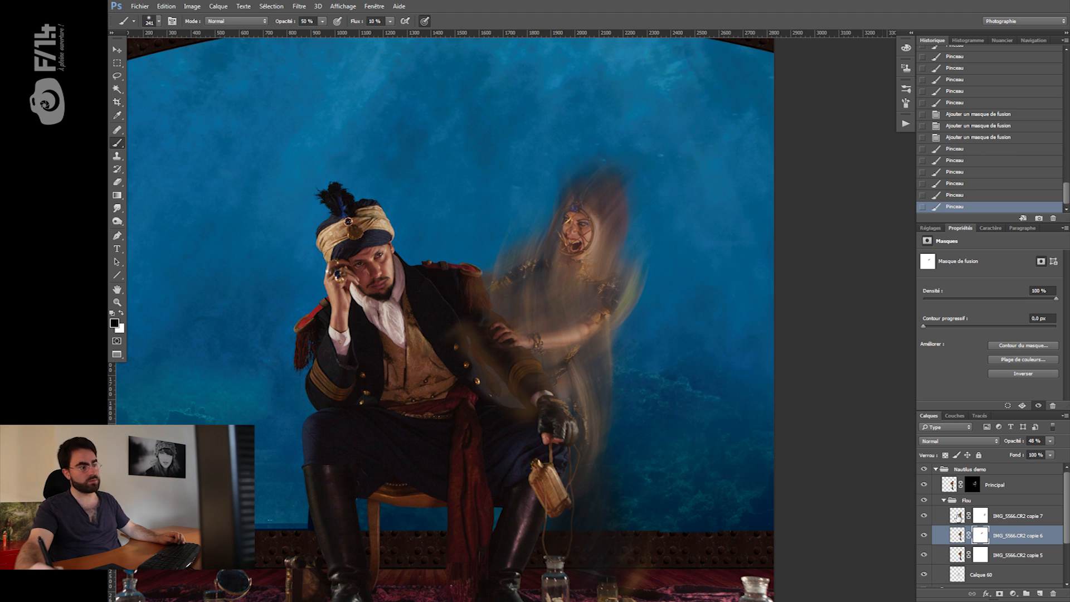
{"action": "left_click", "coordinate": [980, 521]}
{"action": "mouse_move", "coordinate": [631, 375]}
{"action": "left_mouse_down"}
{"action": "mouse_move", "coordinate": [634, 351]}
{"action": "mouse_move", "coordinate": [613, 402]}
{"action": "left_mouse_up"}
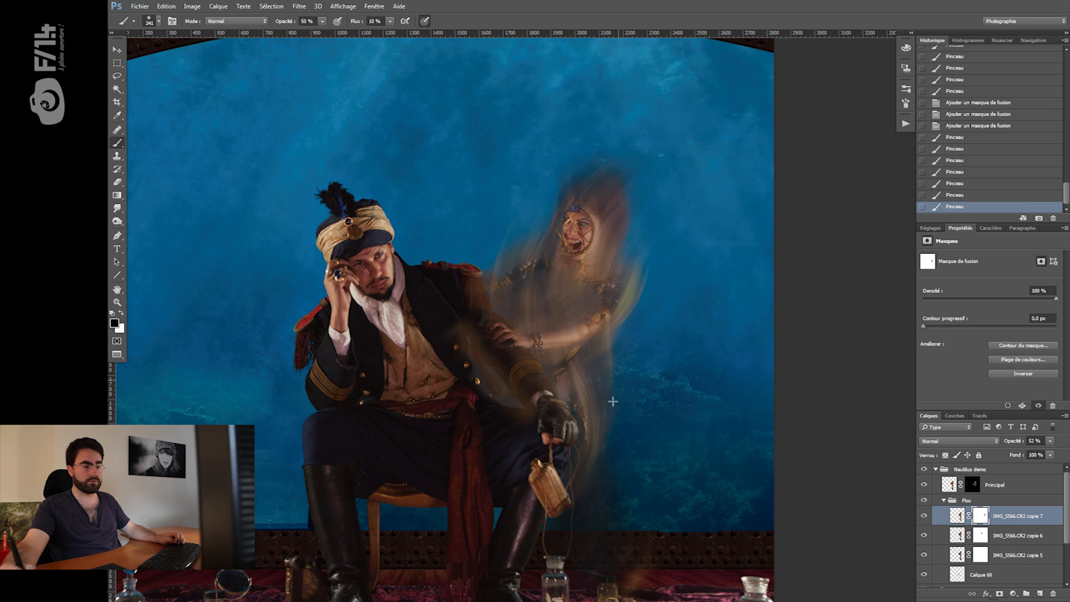
{"action": "left_click_drag", "start_coordinate": [621, 472], "coordinate": [620, 475]}
{"action": "left_click_drag", "start_coordinate": [536, 341], "coordinate": [559, 364]}
{"action": "right_click", "coordinate": [483, 327], "text": "alt"}
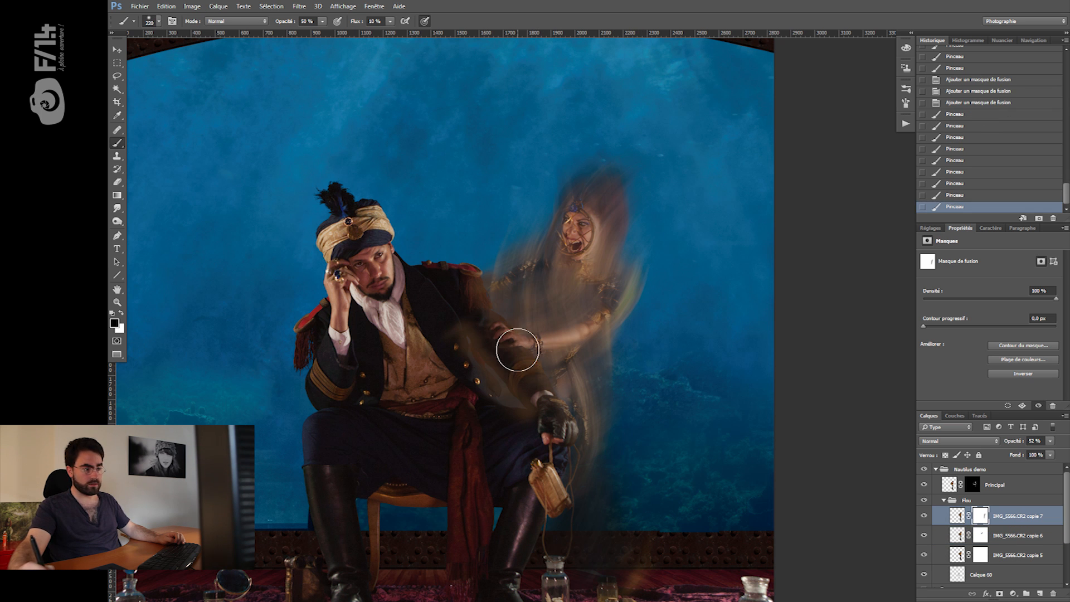
- Add a layer mask to the Flou group and paint black on it along the woman's outer arm and skirt
{"action": "left_click", "coordinate": [965, 501]}
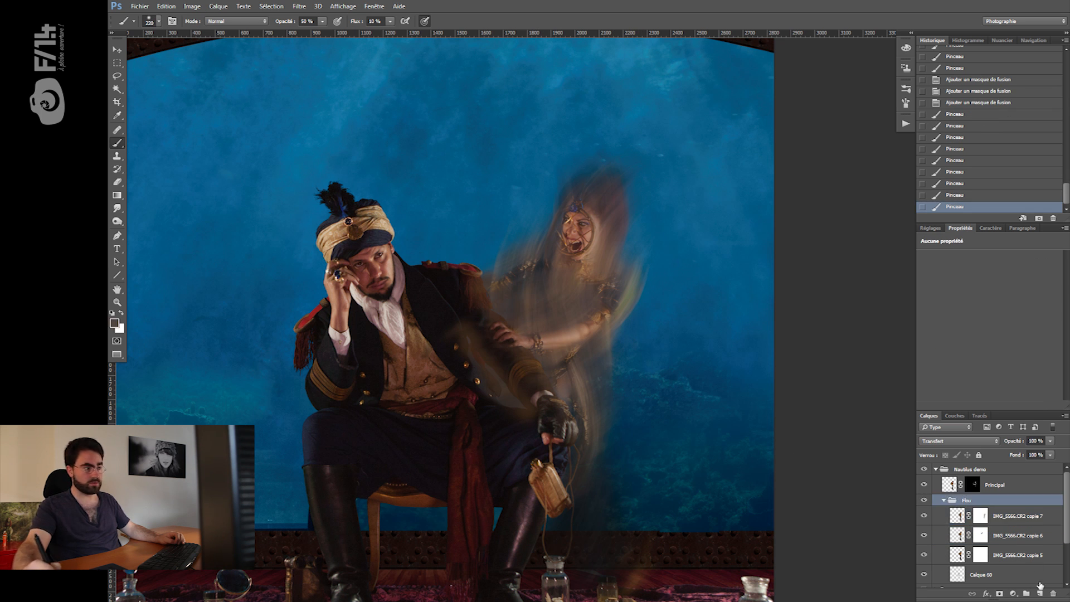
{"action": "left_click", "coordinate": [998, 593]}
{"action": "right_click", "coordinate": [534, 281], "text": "alt"}
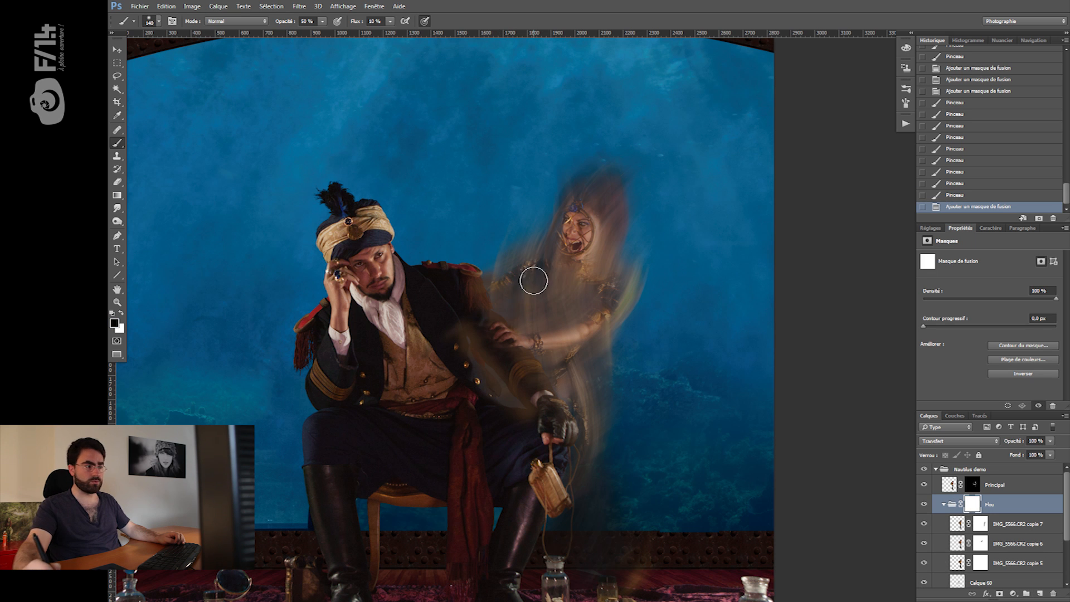
{"action": "right_click", "coordinate": [573, 191], "text": "alt"}
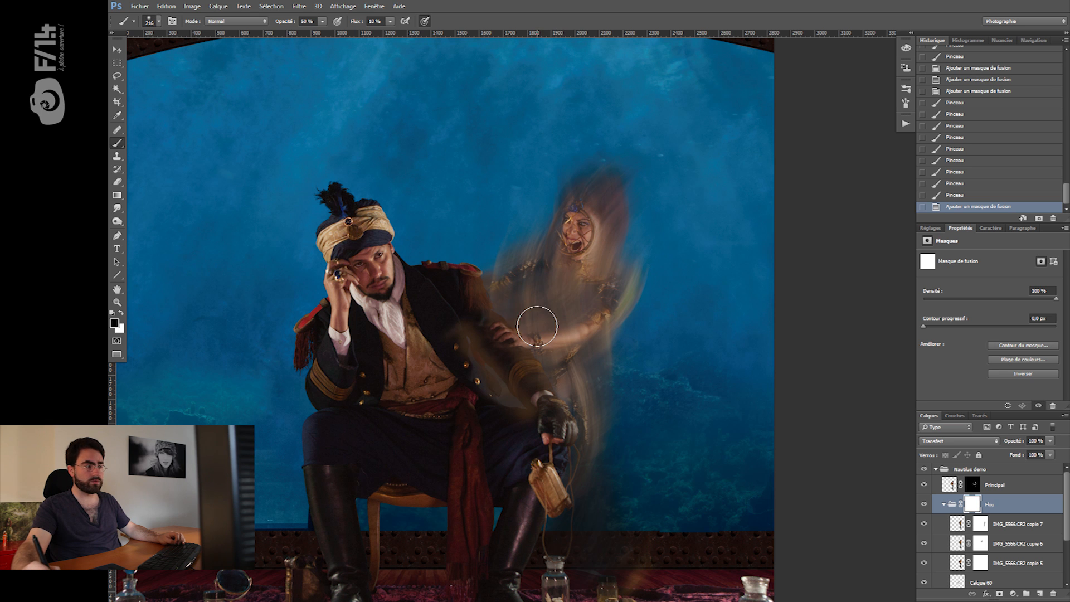
{"action": "left_click_drag", "start_coordinate": [651, 224], "coordinate": [667, 278]}
{"action": "mouse_move", "coordinate": [610, 384]}
{"action": "left_mouse_down"}
{"action": "mouse_move", "coordinate": [626, 416]}
{"action": "mouse_move", "coordinate": [619, 375]}
{"action": "mouse_move", "coordinate": [596, 383]}
{"action": "left_mouse_up"}
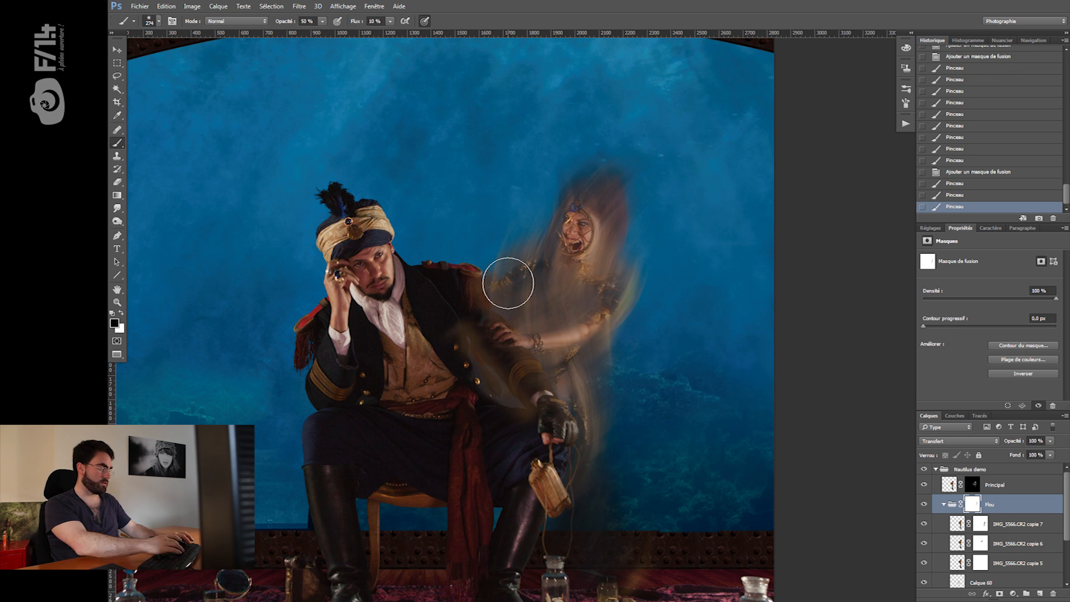
- Set the brush flow to 5% and paint on the Flou group mask over the woman's bodice, forearm and hand
{"action": "key", "text": "shift+0"}
{"action": "key", "text": "shift+5"}
{"action": "right_click", "coordinate": [517, 315], "text": "alt"}
{"action": "mouse_move", "coordinate": [553, 292]}
{"action": "left_mouse_down"}
{"action": "mouse_move", "coordinate": [524, 313]}
{"action": "mouse_move", "coordinate": [571, 322]}
{"action": "mouse_move", "coordinate": [563, 312]}
{"action": "left_mouse_up"}
{"action": "right_click", "coordinate": [563, 312], "text": "alt"}
{"action": "mouse_move", "coordinate": [574, 313]}
{"action": "left_mouse_down"}
{"action": "mouse_move", "coordinate": [585, 303]}
{"action": "mouse_move", "coordinate": [529, 283]}
{"action": "mouse_move", "coordinate": [552, 296]}
{"action": "mouse_move", "coordinate": [481, 298]}
{"action": "mouse_move", "coordinate": [475, 323]}
{"action": "left_mouse_up"}
- Paint on the Flou group mask over the woman's skirt and waist to thin the blur there
{"action": "left_click", "coordinate": [973, 484]}
{"action": "right_click", "coordinate": [627, 370], "text": "alt"}
{"action": "left_click", "coordinate": [973, 504]}
{"action": "left_click_drag", "start_coordinate": [616, 384], "coordinate": [586, 419]}
{"action": "mouse_move", "coordinate": [583, 358]}
{"action": "left_mouse_down"}
{"action": "mouse_move", "coordinate": [581, 331]}
{"action": "mouse_move", "coordinate": [524, 328]}
{"action": "mouse_move", "coordinate": [587, 305]}
{"action": "left_mouse_up"}
- Select the Principal mask and touch it up with soft strokes over the front of the man's coat
{"action": "left_click", "coordinate": [973, 485]}
{"action": "right_click", "coordinate": [576, 243], "text": "alt"}
{"action": "left_click_drag", "start_coordinate": [461, 327], "coordinate": [450, 338]}
{"action": "left_click_drag", "start_coordinate": [470, 360], "coordinate": [448, 359]}
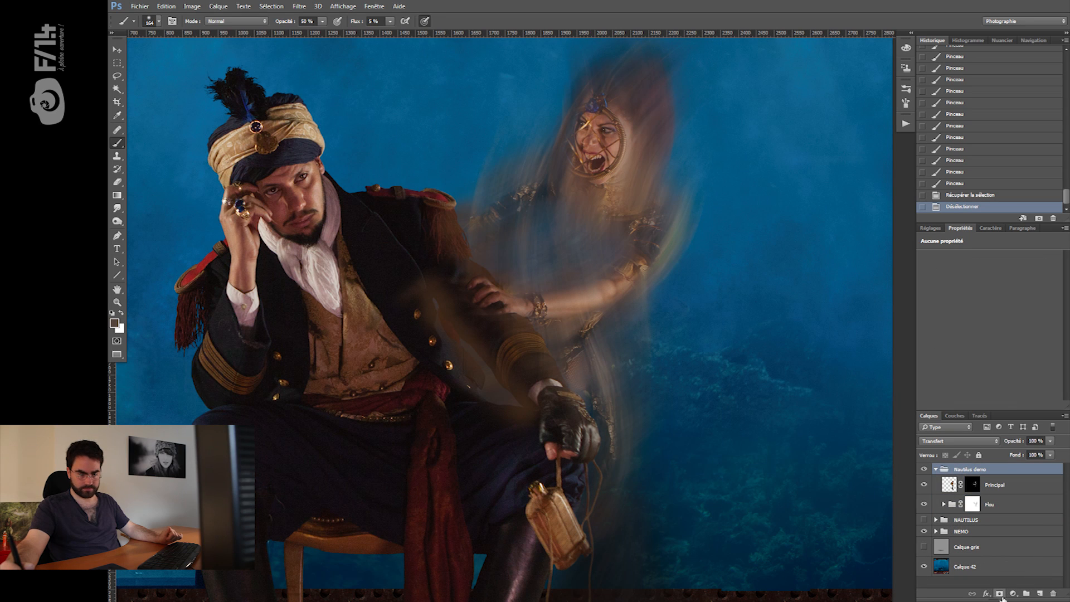
- Add a layer mask to the Nautilus demo group and load the NEMO layer's mask as a selection
{"action": "left_click", "coordinate": [1000, 594]}
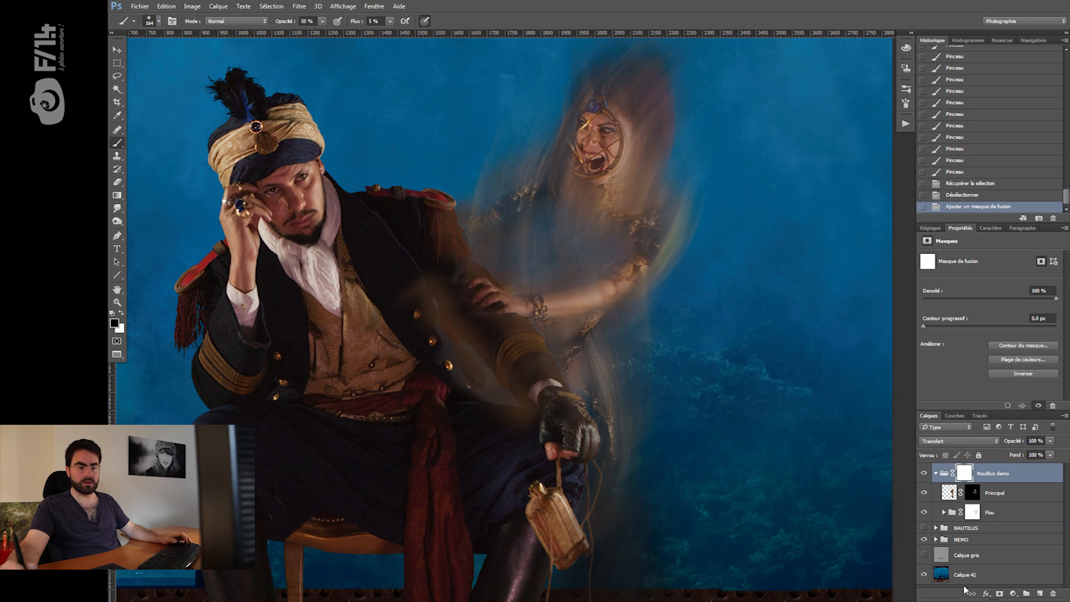
{"action": "left_click", "coordinate": [935, 540]}
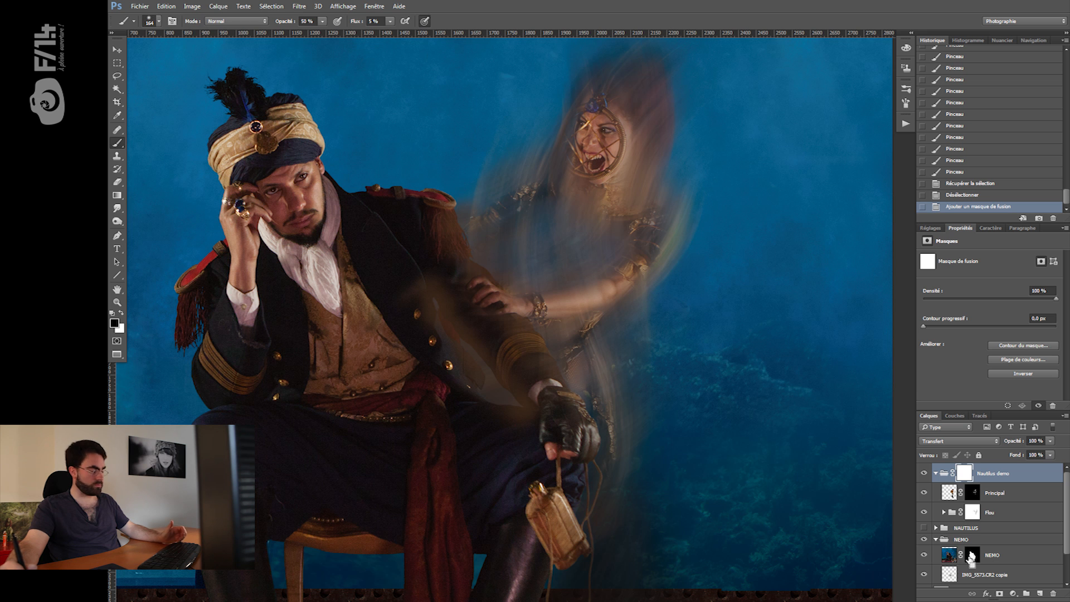
{"action": "left_click", "coordinate": [972, 556], "text": "ctrl"}
{"action": "left_click", "coordinate": [935, 540]}
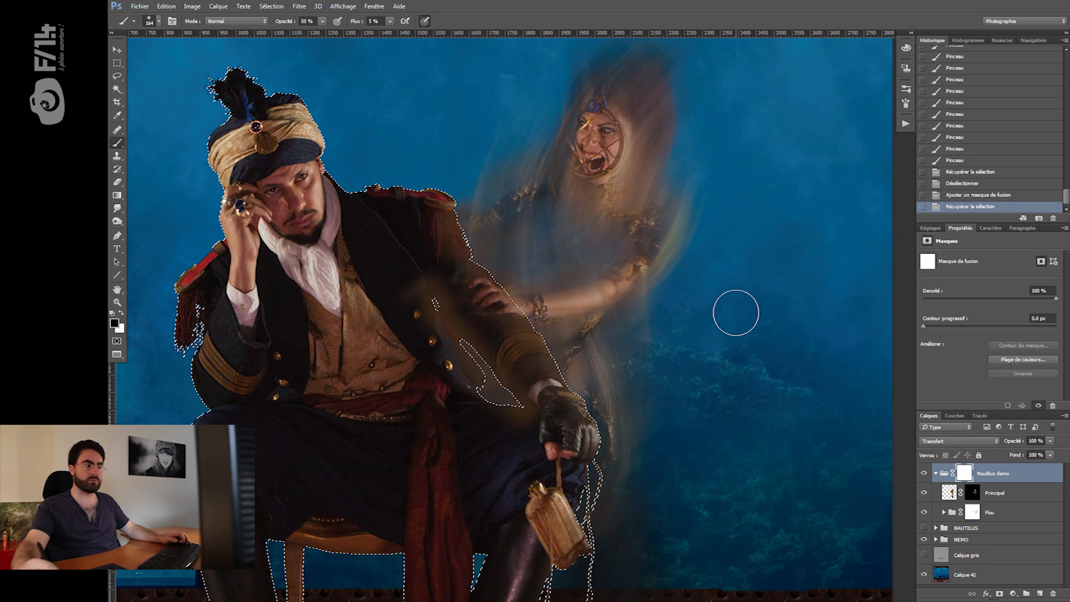
- Set the brush flow to 10% and paint black on the Nautilus demo group mask over the man's coat front and sleeve inside the selection
{"action": "key", "text": "x"}
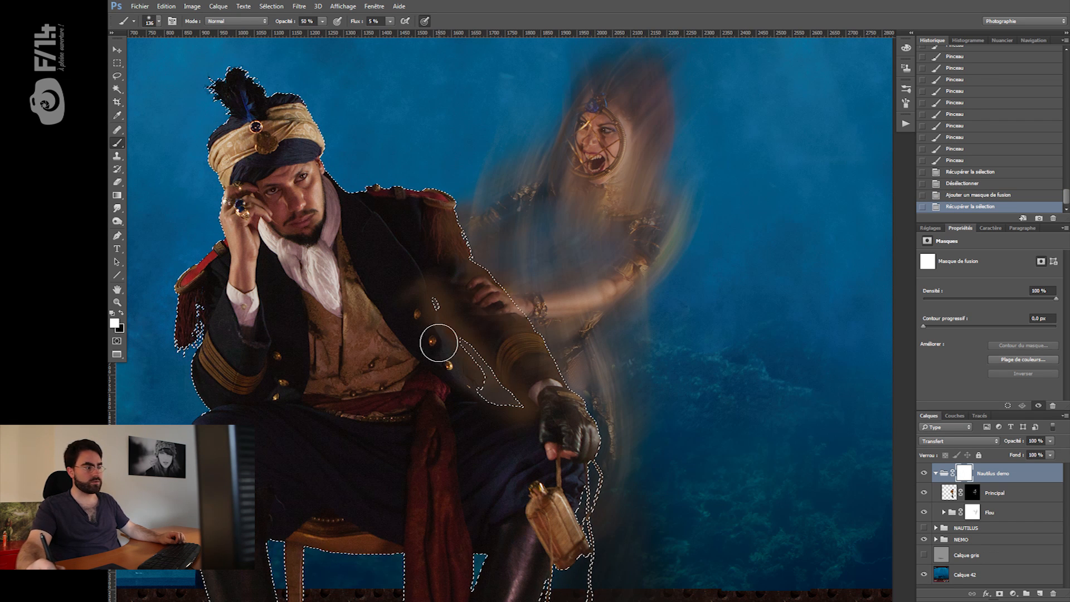
{"action": "left_click_drag", "start_coordinate": [404, 328], "coordinate": [415, 332]}
{"action": "key", "text": "x"}
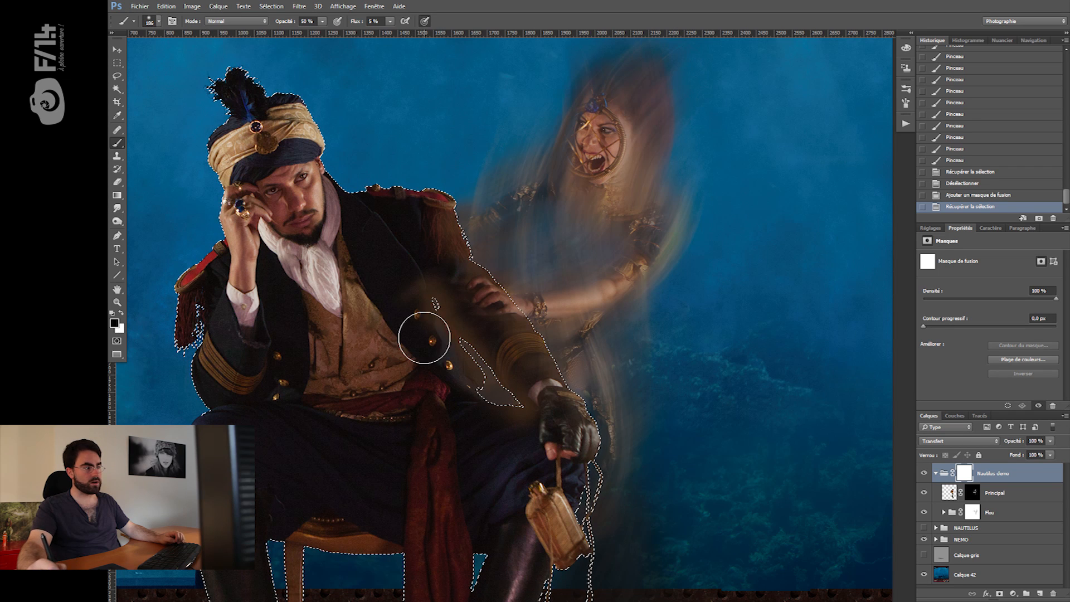
{"action": "key", "text": "shift+1"}
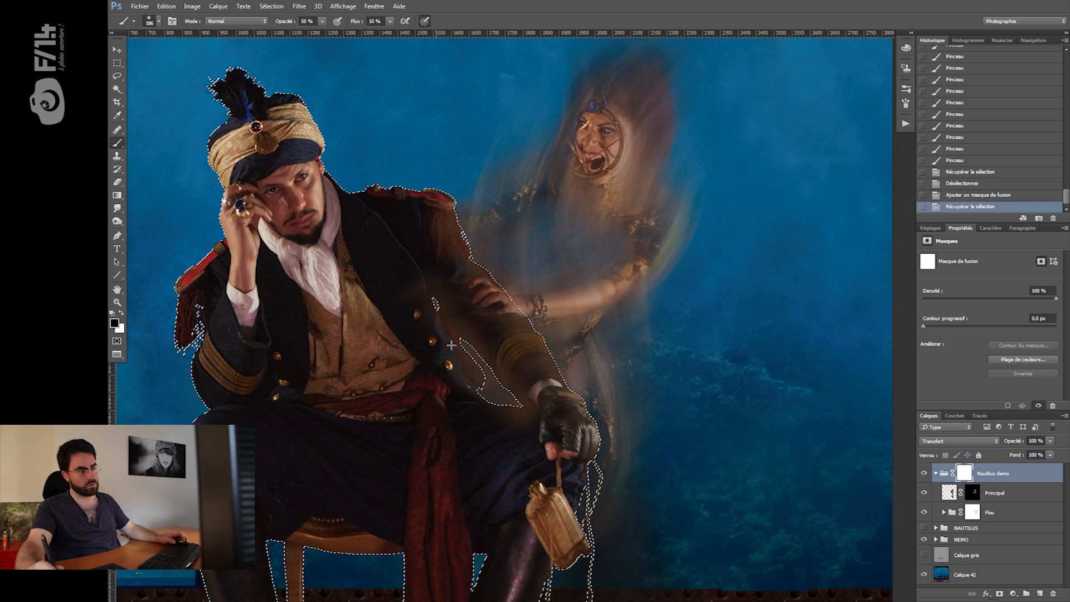
{"action": "left_click", "coordinate": [449, 388]}
{"action": "left_click_drag", "start_coordinate": [478, 388], "coordinate": [516, 389]}
{"action": "mouse_move", "coordinate": [549, 423]}
{"action": "left_mouse_down"}
{"action": "mouse_move", "coordinate": [530, 382]}
{"action": "mouse_move", "coordinate": [460, 328]}
{"action": "mouse_move", "coordinate": [503, 353]}
{"action": "left_mouse_up"}
{"action": "right_click", "coordinate": [464, 329], "text": "alt"}
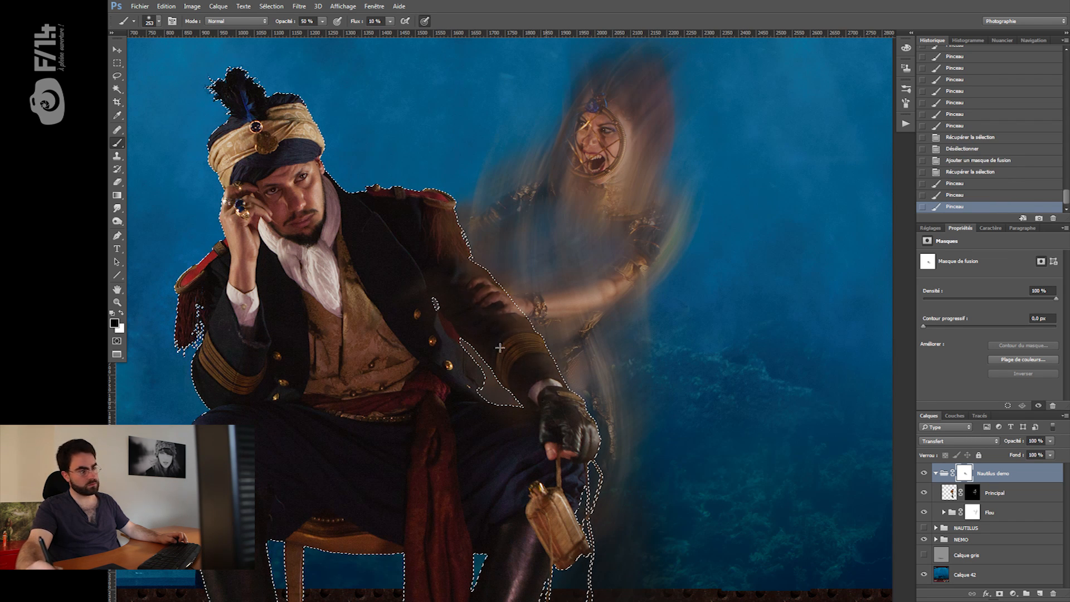
- Mask the remaining haze over the man's chest and sleeve, restore the woman's hand with white, and remove the selection
{"action": "left_click_drag", "start_coordinate": [409, 284], "coordinate": [420, 268]}
{"action": "left_click", "coordinate": [456, 308]}
{"action": "mouse_move", "coordinate": [387, 353]}
{"action": "left_mouse_down"}
{"action": "mouse_move", "coordinate": [457, 308]}
{"action": "mouse_move", "coordinate": [568, 430]}
{"action": "mouse_move", "coordinate": [490, 383]}
{"action": "left_mouse_up"}
{"action": "right_click", "coordinate": [451, 310], "text": "alt"}
{"action": "right_click", "coordinate": [490, 306], "text": "alt"}
{"action": "key", "text": "x"}
{"action": "left_click_drag", "start_coordinate": [494, 288], "coordinate": [502, 298]}
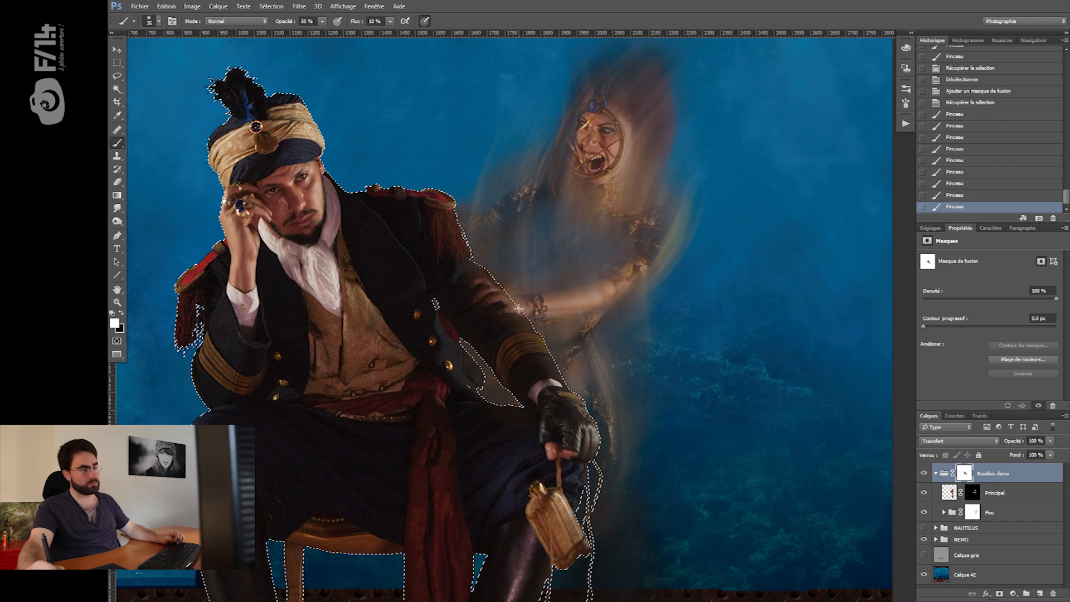
{"action": "key", "text": "ctrl+d"}
{"action": "key", "text": "z"}
{"action": "left_click_drag", "start_coordinate": [532, 390], "coordinate": [463, 398]}
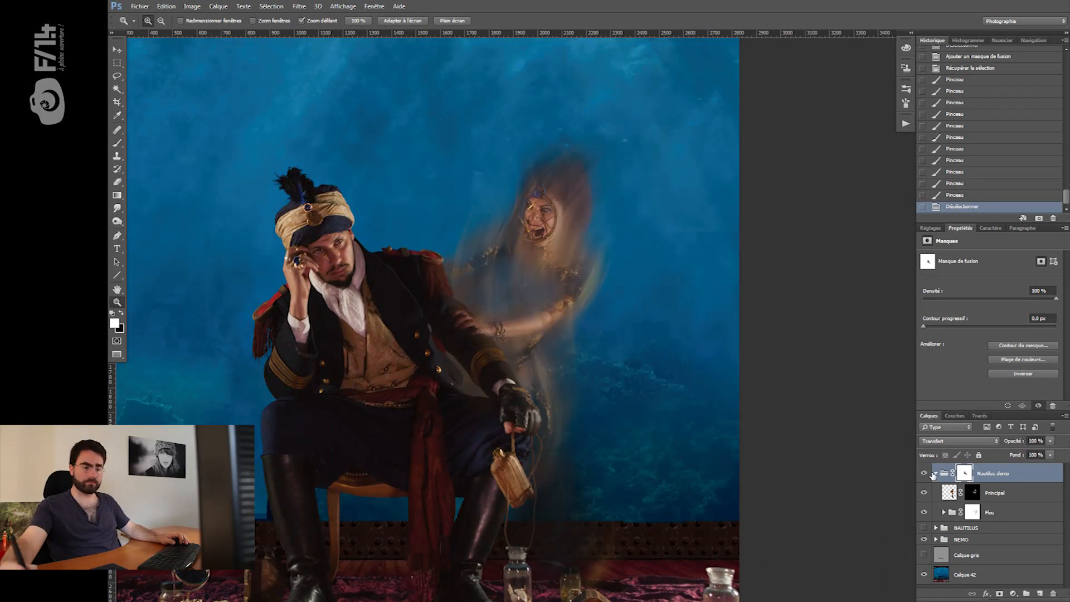
- Collapse the Nautilus demo group and run the DnB Calque gris action to add a dodge-and-burn layer above it
{"action": "left_click", "coordinate": [933, 474]}
{"action": "left_click", "coordinate": [1037, 593], "text": "alt"}
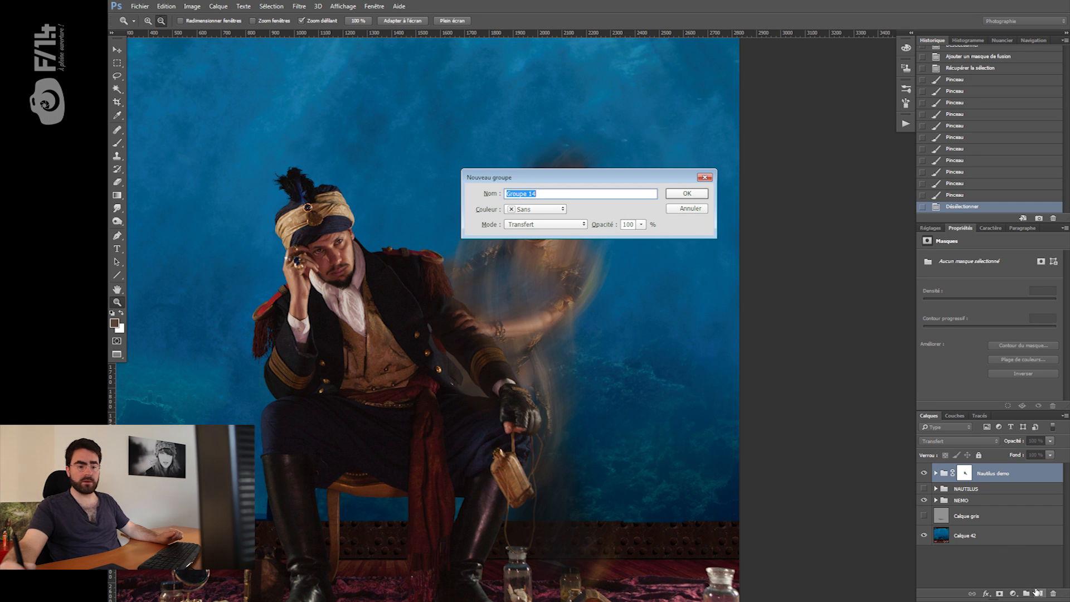
{"action": "key", "text": "Escape"}
{"action": "left_click", "coordinate": [900, 129]}
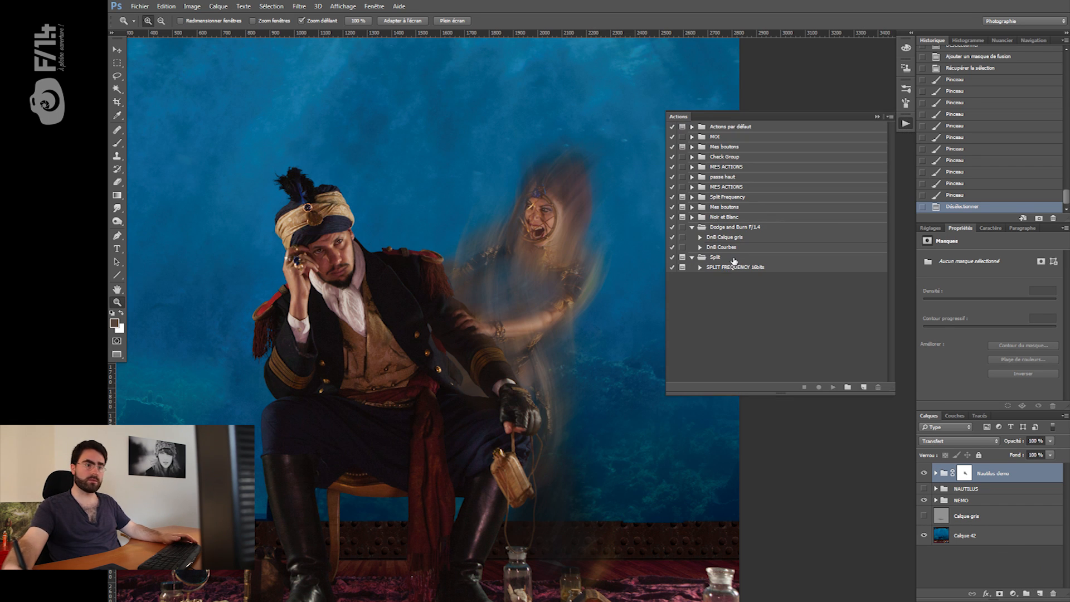
{"action": "left_click", "coordinate": [736, 239]}
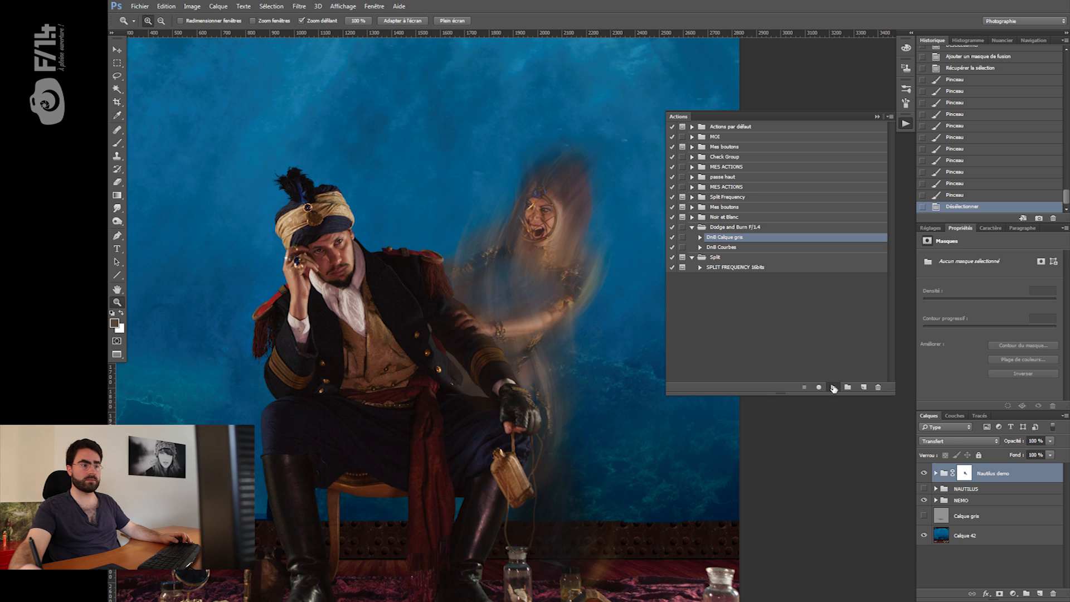
{"action": "left_click", "coordinate": [833, 388]}
{"action": "left_click", "coordinate": [877, 117]}
- Dodge and burn the woman on the new Calque gris layer with soft black and white brush strokes
{"action": "left_click", "coordinate": [500, 247]}
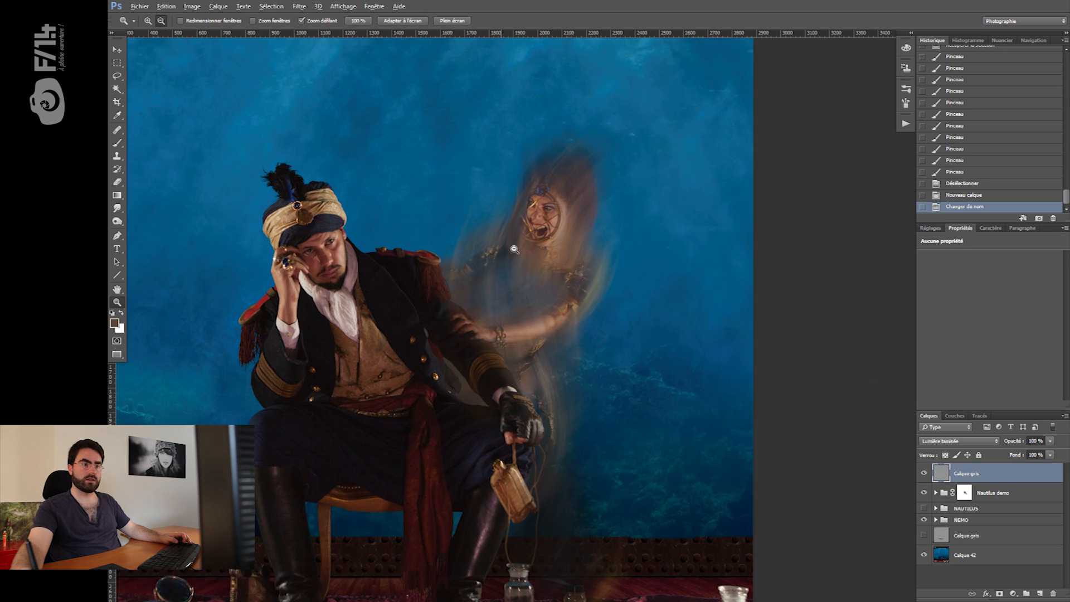
{"action": "key", "text": "b"}
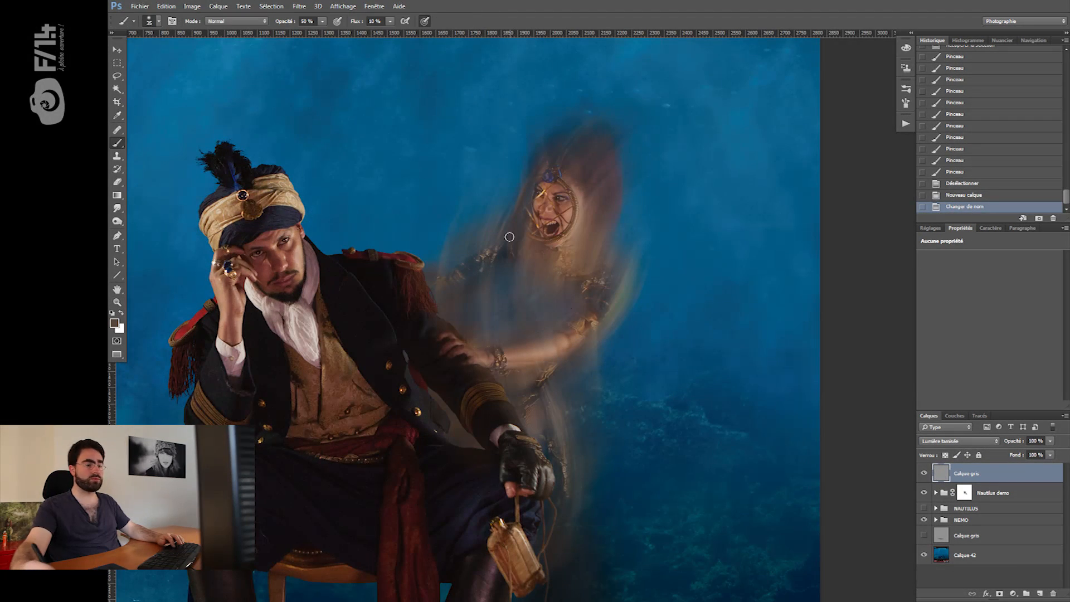
{"action": "key", "text": "x"}
{"action": "right_click", "coordinate": [518, 277], "text": "alt"}
{"action": "key", "text": "d"}
{"action": "right_click", "coordinate": [564, 268], "text": "alt"}
{"action": "key", "text": "x"}
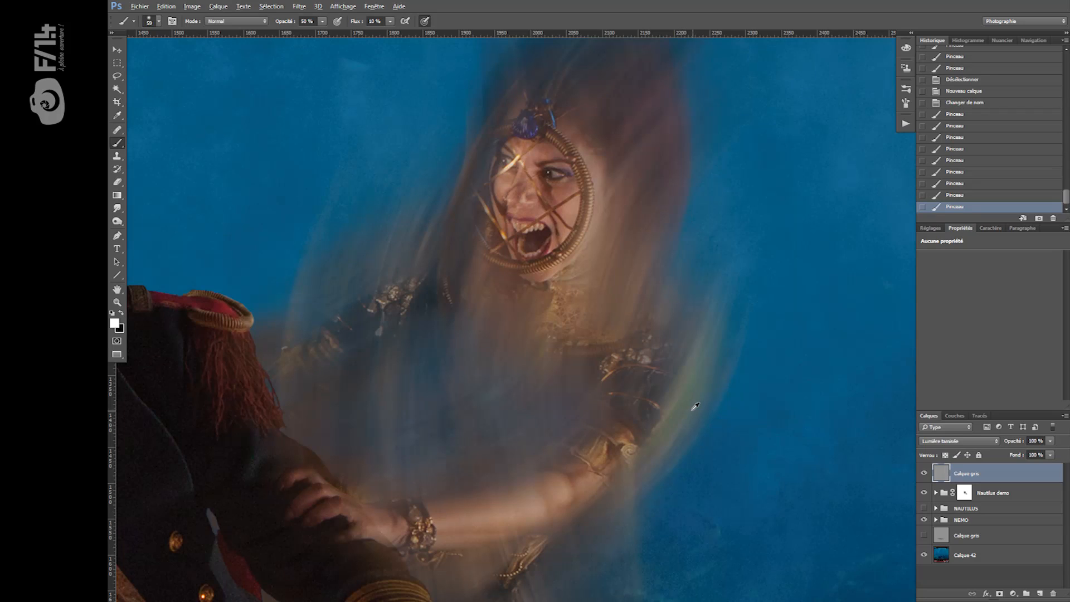
- Disable the Principal layer's mask to sample the green of the woman's shoulder ornament, and re-enable the mask
{"action": "right_click", "coordinate": [691, 410], "text": "alt"}
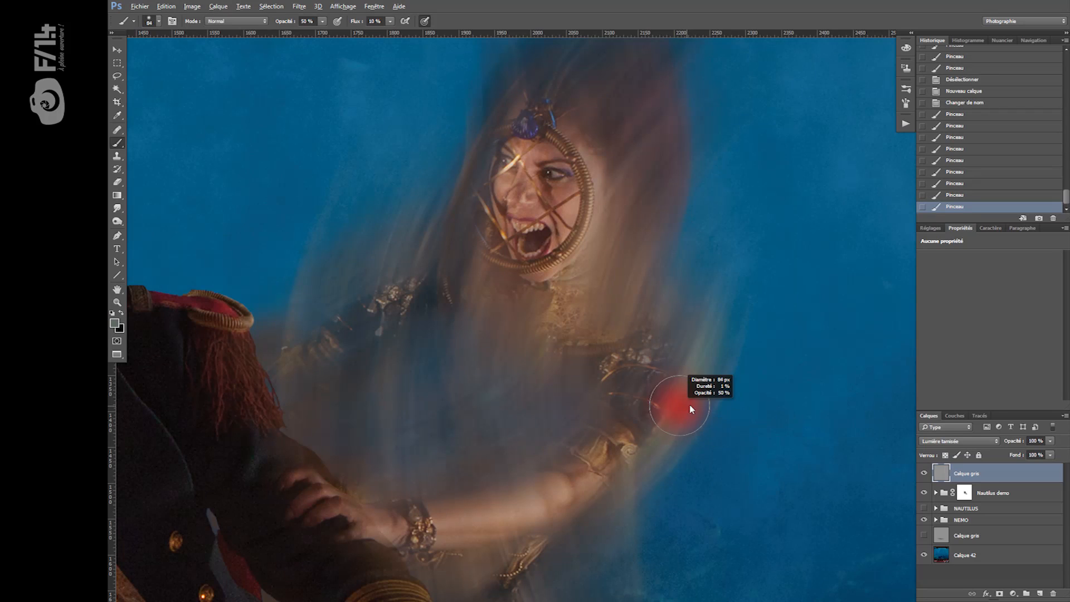
{"action": "left_click", "coordinate": [935, 492]}
{"action": "left_click", "coordinate": [972, 512], "text": "shift"}
{"action": "left_click", "coordinate": [697, 387], "text": "alt"}
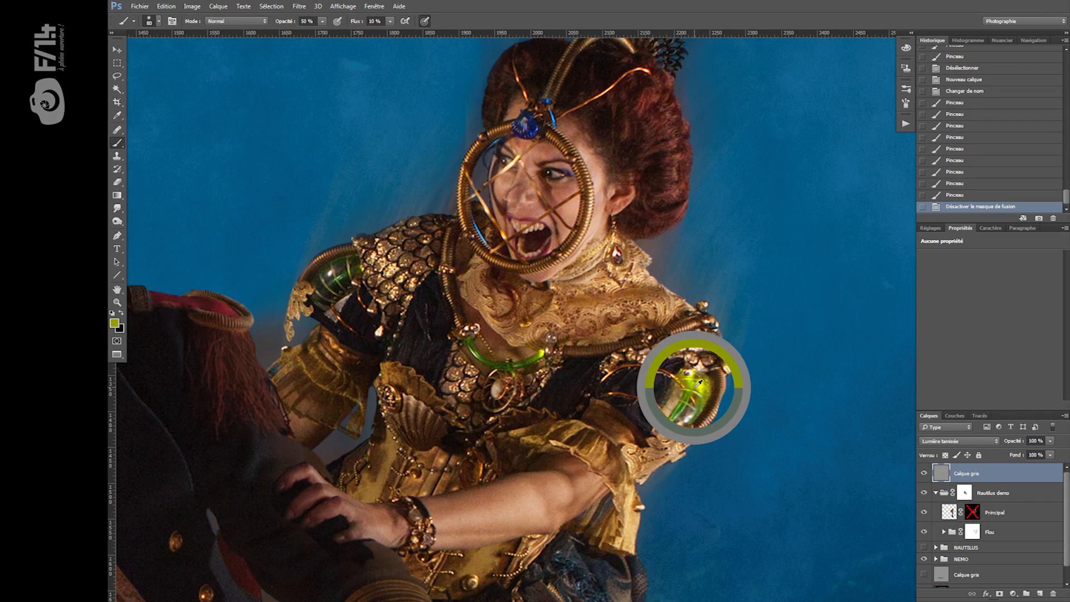
{"action": "left_click", "coordinate": [972, 512], "text": "shift"}
- Paint the sampled green on the Calque gris layer over both of the woman's blurred shoulder ornaments
{"action": "right_click", "coordinate": [683, 394], "text": "alt"}
{"action": "left_click_drag", "start_coordinate": [657, 423], "coordinate": [687, 374]}
{"action": "left_click_drag", "start_coordinate": [661, 418], "coordinate": [684, 373]}
{"action": "mouse_move", "coordinate": [663, 415]}
{"action": "left_mouse_down"}
{"action": "mouse_move", "coordinate": [680, 376]}
{"action": "mouse_move", "coordinate": [683, 384]}
{"action": "left_mouse_up"}
{"action": "left_click_drag", "start_coordinate": [658, 424], "coordinate": [686, 379]}
{"action": "mouse_move", "coordinate": [664, 413]}
{"action": "left_mouse_down"}
{"action": "mouse_move", "coordinate": [681, 397]}
{"action": "mouse_move", "coordinate": [656, 425]}
{"action": "left_mouse_up"}
{"action": "left_click_drag", "start_coordinate": [561, 411], "coordinate": [561, 415]}
{"action": "left_click_drag", "start_coordinate": [370, 325], "coordinate": [427, 278]}
{"action": "mouse_move", "coordinate": [395, 293]}
{"action": "left_mouse_down"}
{"action": "mouse_move", "coordinate": [432, 265]}
{"action": "mouse_move", "coordinate": [380, 336]}
{"action": "left_mouse_up"}
- Sample the blue of the jewel on the woman's forehead and paint it back over the jewel
{"action": "left_click", "coordinate": [527, 154], "text": "alt"}
{"action": "right_click", "coordinate": [525, 153], "text": "alt"}
{"action": "left_click_drag", "start_coordinate": [533, 141], "coordinate": [541, 147]}
{"action": "left_click_drag", "start_coordinate": [541, 147], "coordinate": [546, 144]}
{"action": "mouse_move", "coordinate": [543, 144]}
{"action": "left_mouse_down"}
{"action": "mouse_move", "coordinate": [559, 138]}
{"action": "mouse_move", "coordinate": [552, 146]}
{"action": "left_mouse_up"}
- Set the foreground colour to pale blue b2c1df and brush small highlights around the forehead jewel and helmet ring
{"action": "left_click", "coordinate": [115, 323]}
{"action": "left_click", "coordinate": [706, 186]}
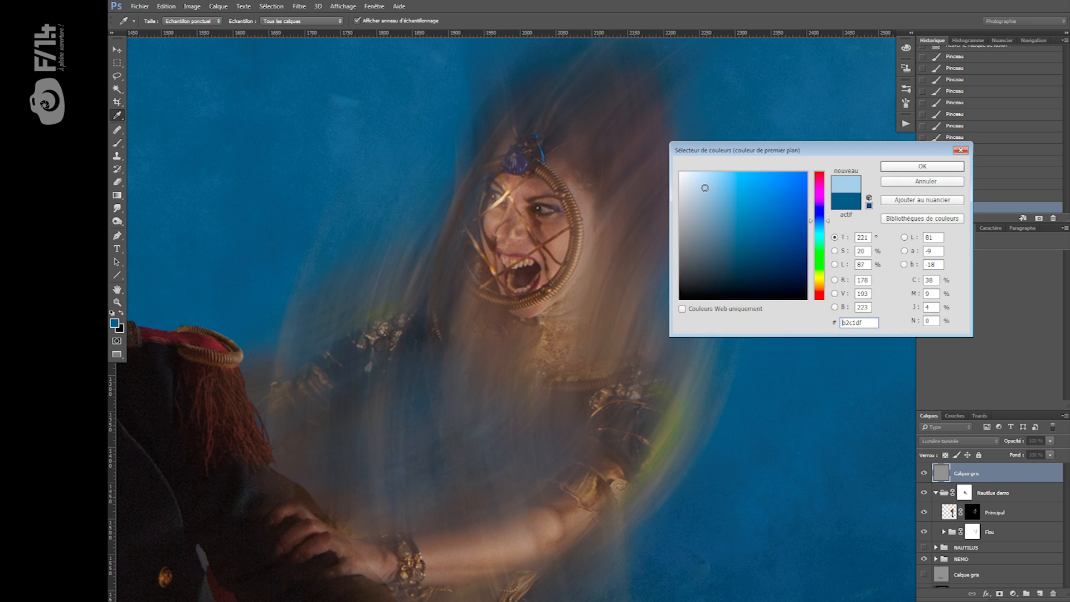
{"action": "left_click", "coordinate": [896, 170]}
{"action": "right_click", "coordinate": [523, 173], "text": "alt"}
{"action": "left_click", "coordinate": [560, 147]}
{"action": "right_click", "coordinate": [551, 162], "text": "alt"}
{"action": "right_click", "coordinate": [544, 159], "text": "alt"}
{"action": "right_click", "coordinate": [541, 165], "text": "alt"}
- Reset the colours to black and white and dodge and burn fine details on the woman's face and helmet ring
{"action": "key", "text": "d"}
{"action": "right_click", "coordinate": [526, 267], "text": "alt"}
{"action": "key", "text": "x"}
{"action": "right_click", "coordinate": [498, 219], "text": "alt"}
{"action": "right_click", "coordinate": [495, 207], "text": "alt"}
{"action": "key", "text": "x"}
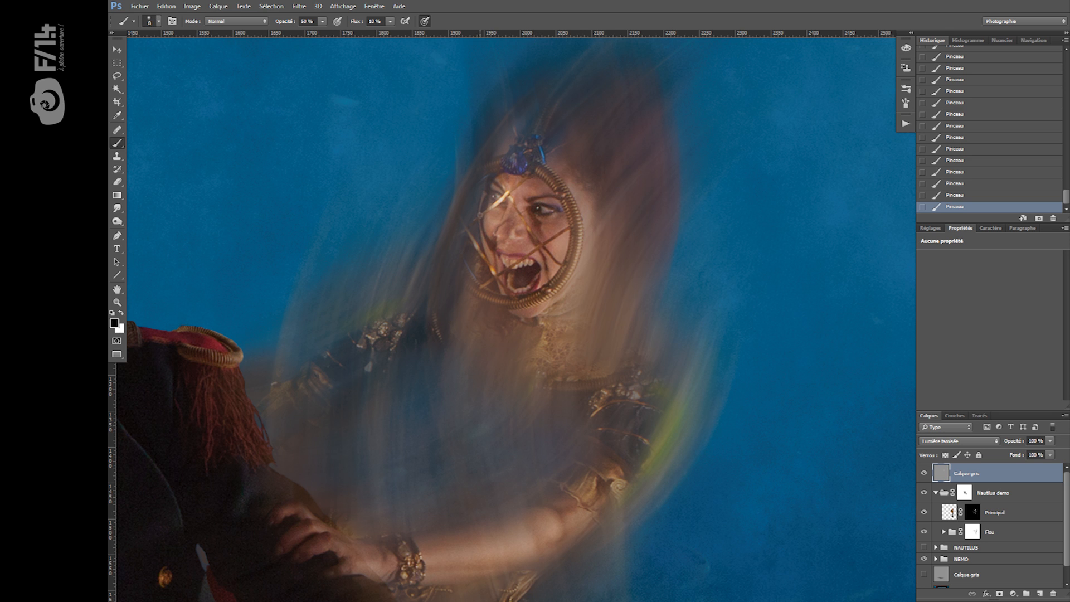
{"action": "key", "text": "x"}
{"action": "right_click", "coordinate": [560, 185], "text": "alt"}
{"action": "key", "text": "x"}
- Undo the first dark stroke beside the woman's face and darken her hair with a larger soft black brush
{"action": "right_click", "coordinate": [602, 207], "text": "alt"}
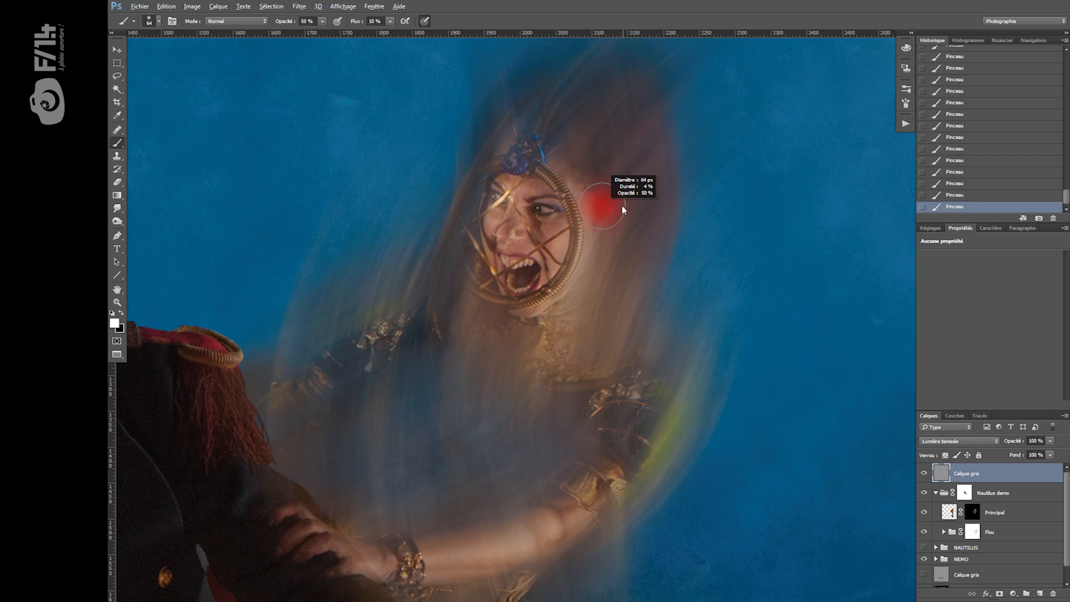
{"action": "key", "text": "x"}
{"action": "mouse_move", "coordinate": [589, 151]}
{"action": "left_mouse_down"}
{"action": "mouse_move", "coordinate": [624, 225]}
{"action": "mouse_move", "coordinate": [592, 209]}
{"action": "left_mouse_up"}
{"action": "key", "text": "ctrl+z"}
{"action": "scroll", "coordinate": [621, 225], "scroll_direction": "down", "scroll_amount": 1}
{"action": "right_click", "coordinate": [620, 219], "text": "alt"}
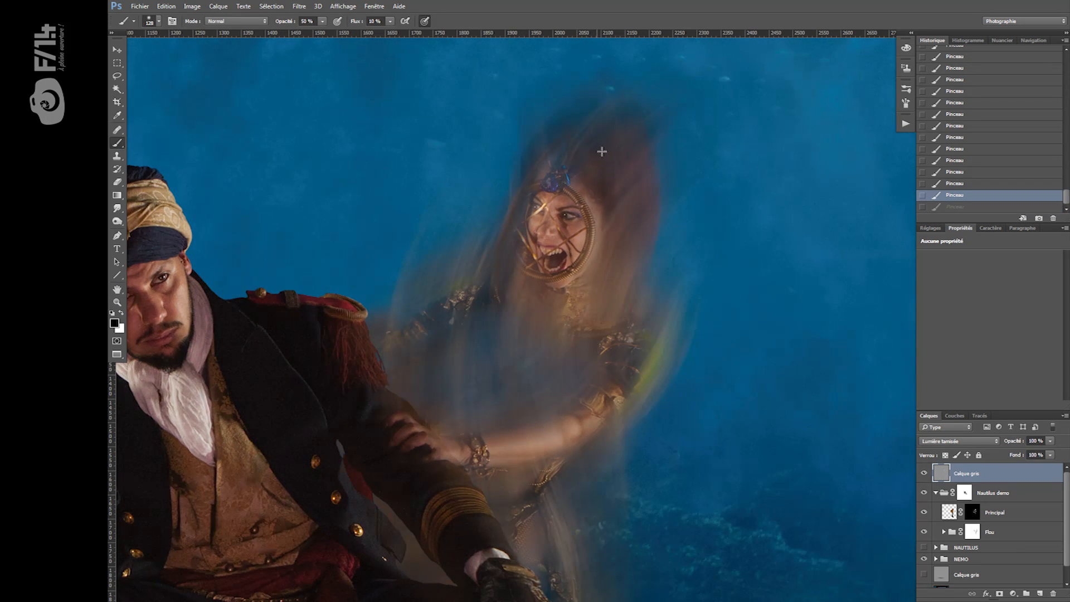
{"action": "left_click_drag", "start_coordinate": [602, 152], "coordinate": [618, 229]}
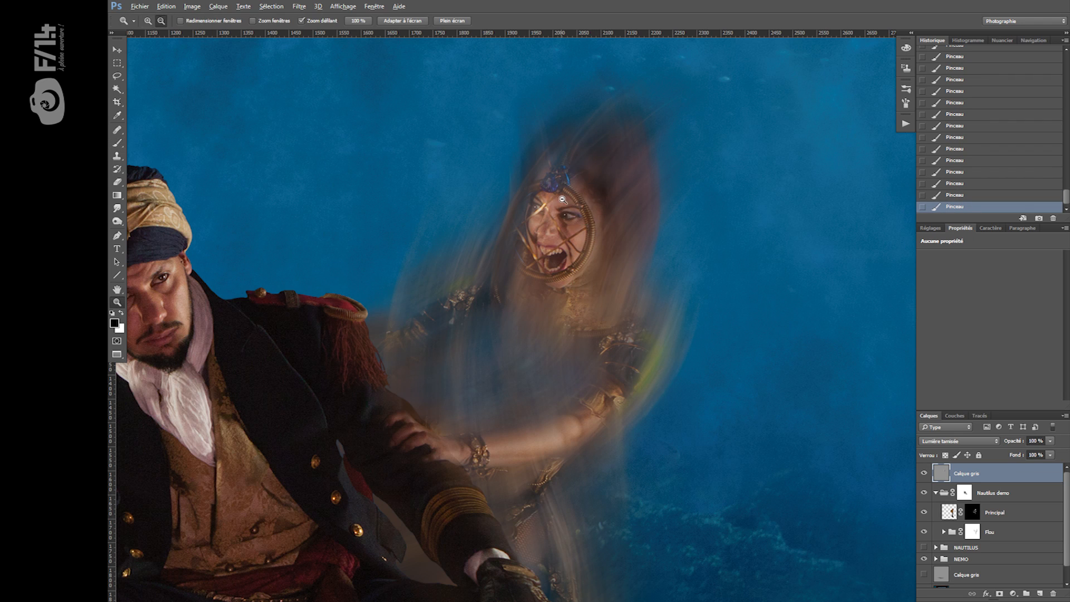
- Sample the background blue, lighten it to adbcdb, and add a new layer in Lumière tamisée blend mode above Calque gris
{"action": "left_click_drag", "start_coordinate": [575, 198], "coordinate": [621, 182]}
{"action": "left_click", "coordinate": [321, 196], "text": "alt"}
{"action": "left_click", "coordinate": [114, 324]}
{"action": "left_click", "coordinate": [704, 189]}
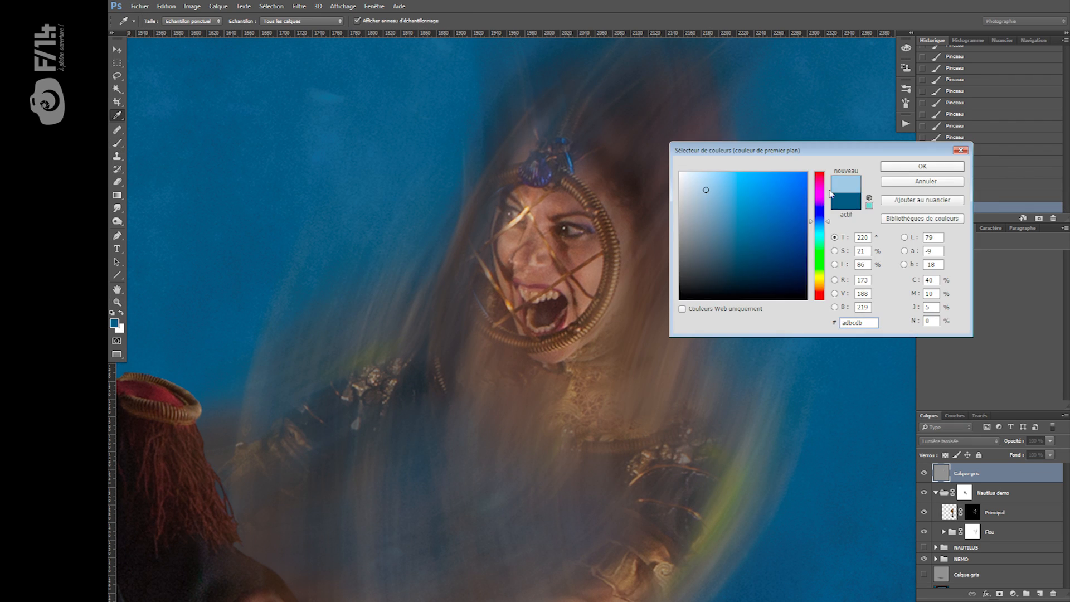
{"action": "key", "text": "Return"}
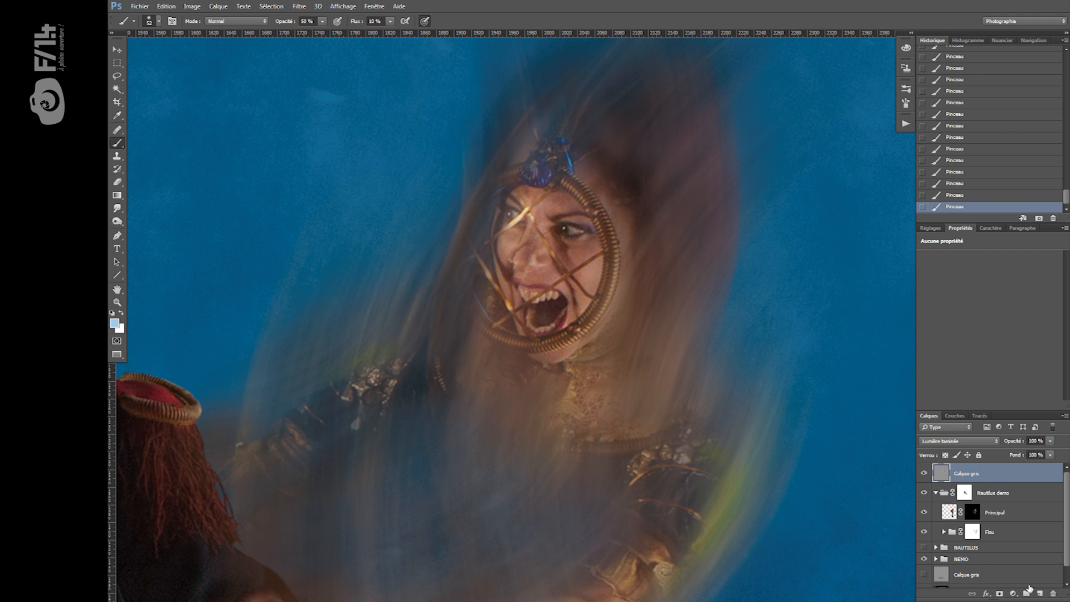
{"action": "left_click", "coordinate": [1040, 593]}
{"action": "left_click", "coordinate": [959, 441]}
{"action": "left_click", "coordinate": [953, 342]}
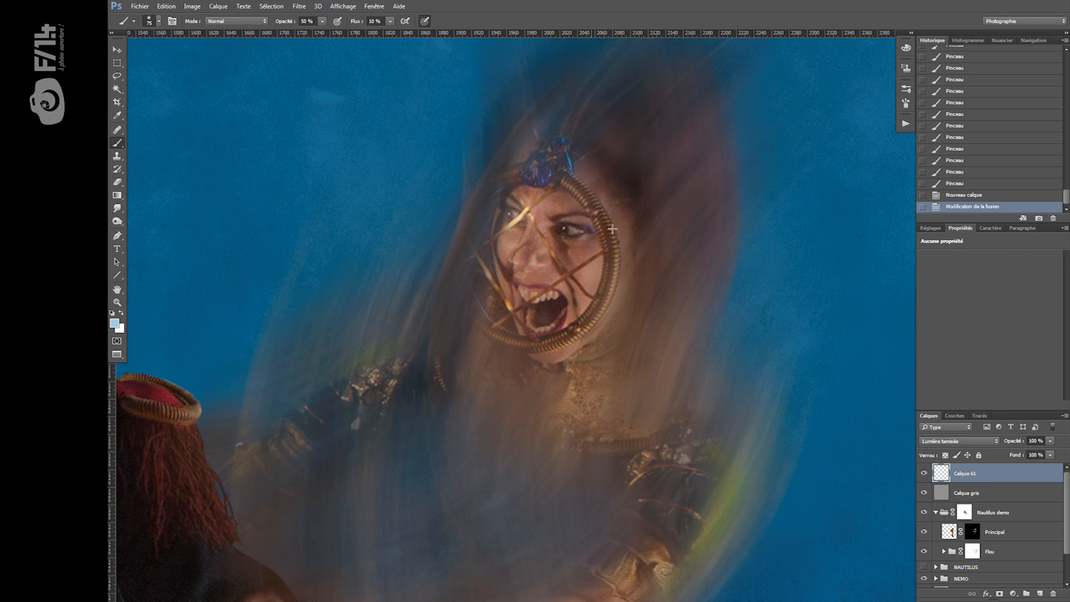
- Undo the trial stroke along the helmet ring and choose a more saturated light blue as the foreground colour
{"action": "left_click_drag", "start_coordinate": [615, 292], "coordinate": [589, 336]}
{"action": "key", "text": "ctrl+z"}
{"action": "left_click", "coordinate": [114, 323]}
{"action": "left_click", "coordinate": [742, 203]}
{"action": "key", "text": "Return"}
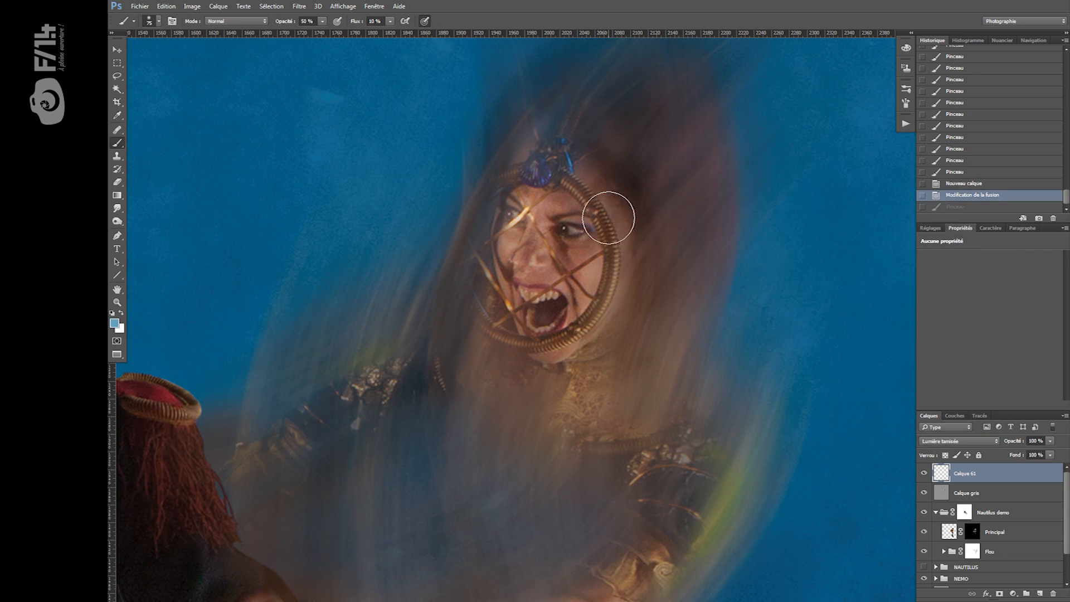
- Paint light blue on the new layer over the helmet ring, forehead jewel and woman's face with a smaller brush
{"action": "key", "text": "bracketleft"}
{"action": "key", "text": "bracketleft"}
{"action": "left_click_drag", "start_coordinate": [585, 270], "coordinate": [600, 237]}
{"action": "left_click", "coordinate": [587, 333]}
{"action": "left_click", "coordinate": [626, 201]}
{"action": "left_click", "coordinate": [530, 167]}
{"action": "left_click", "coordinate": [579, 227]}
{"action": "left_click", "coordinate": [519, 232]}
{"action": "left_click", "coordinate": [486, 281]}
{"action": "left_click", "coordinate": [506, 317]}
- Compare the full image with and without the Calque gris layer
{"action": "key", "text": "z"}
{"action": "left_click_drag", "start_coordinate": [512, 326], "coordinate": [495, 311]}
{"action": "left_click", "coordinate": [925, 492]}
{"action": "left_click", "coordinate": [924, 493]}
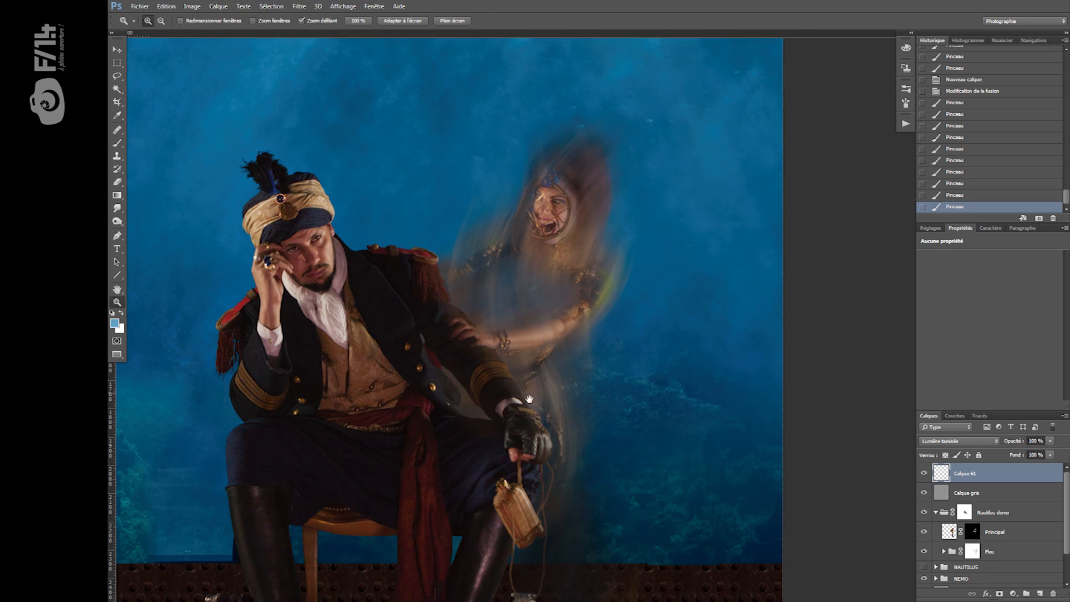
{"action": "left_click_drag", "start_coordinate": [529, 399], "coordinate": [514, 408]}
- Select the Calque gris layer with black as the brush colour, and clip it and Calque 61 to the Nautilus demo group
{"action": "key", "text": "b"}
{"action": "key", "text": "alt+bracketleft"}
{"action": "key", "text": "d"}
{"action": "key", "text": "x"}
{"action": "key", "text": "x"}
{"action": "right_click", "coordinate": [588, 190], "text": "alt"}
{"action": "left_click", "coordinate": [645, 330]}
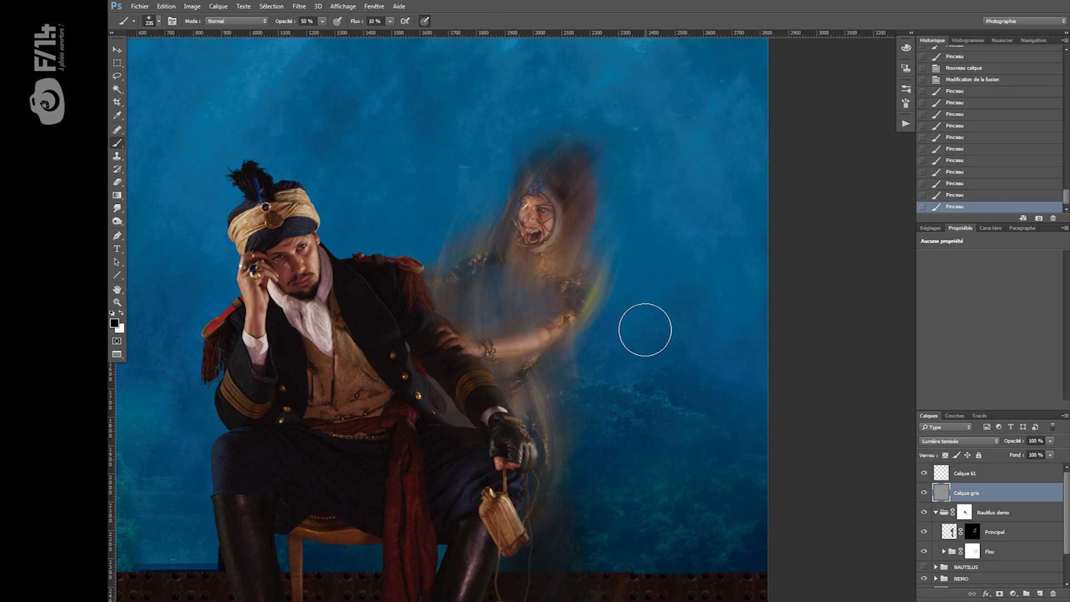
{"action": "left_click", "coordinate": [946, 500], "text": "alt"}
{"action": "left_click", "coordinate": [957, 483], "text": "alt"}
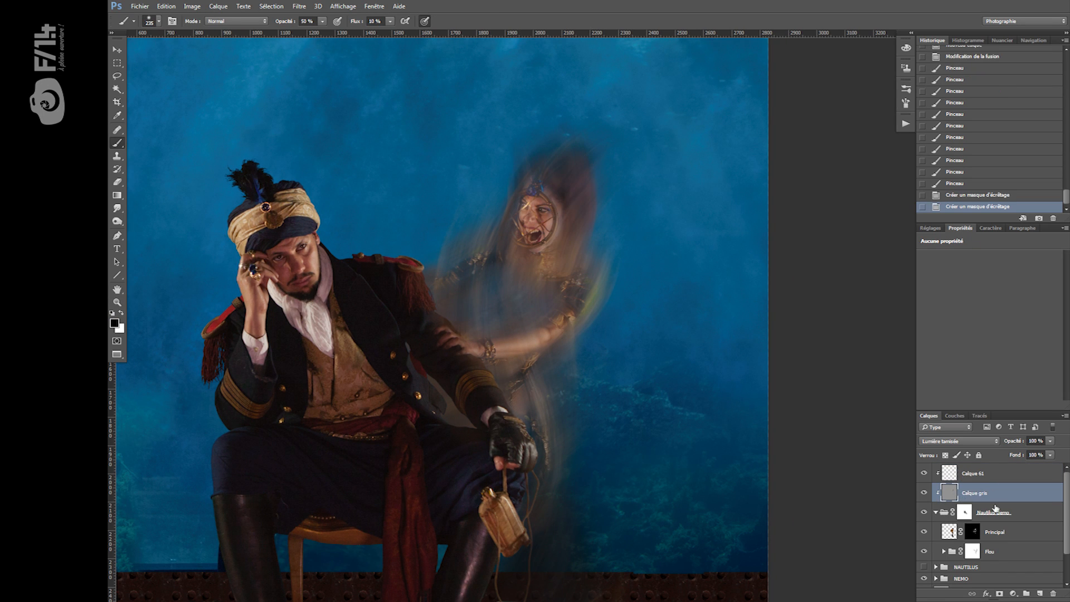
- Darken the woman's hair, shoulder, waist and lower haze with broad black strokes on the clipped Calque gris layer
{"action": "right_click", "coordinate": [580, 200], "text": "alt"}
{"action": "left_click_drag", "start_coordinate": [585, 206], "coordinate": [606, 257]}
{"action": "mouse_move", "coordinate": [535, 315]}
{"action": "left_mouse_down"}
{"action": "mouse_move", "coordinate": [526, 320]}
{"action": "mouse_move", "coordinate": [533, 393]}
{"action": "left_mouse_up"}
{"action": "mouse_move", "coordinate": [532, 392]}
{"action": "left_mouse_down"}
{"action": "mouse_move", "coordinate": [524, 415]}
{"action": "mouse_move", "coordinate": [489, 404]}
{"action": "left_mouse_up"}
{"action": "left_click", "coordinate": [443, 394]}
{"action": "key", "text": "z"}
{"action": "left_click_drag", "start_coordinate": [530, 284], "coordinate": [561, 281]}
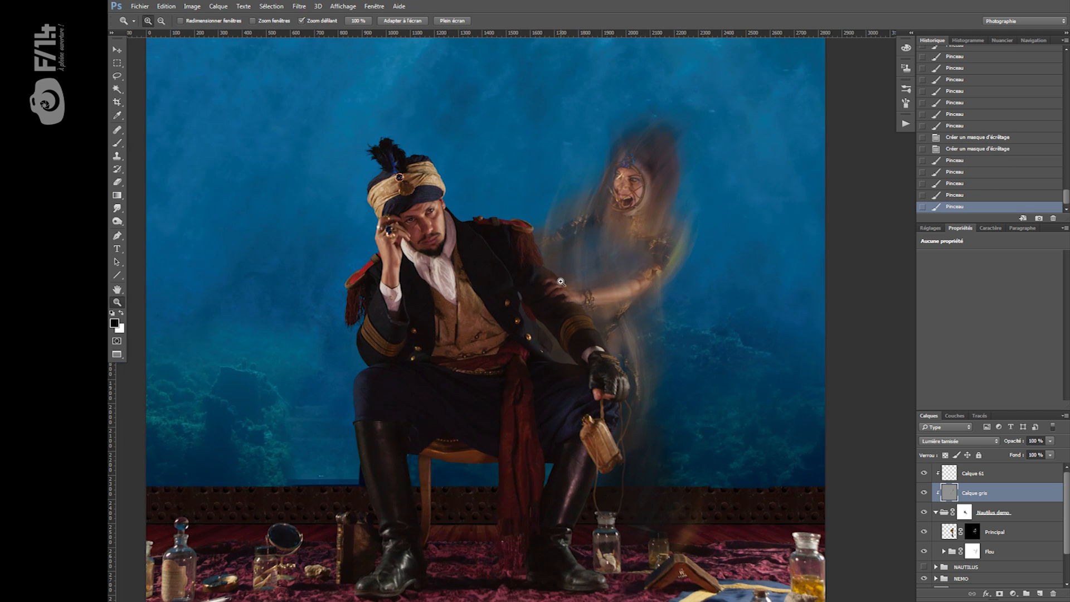